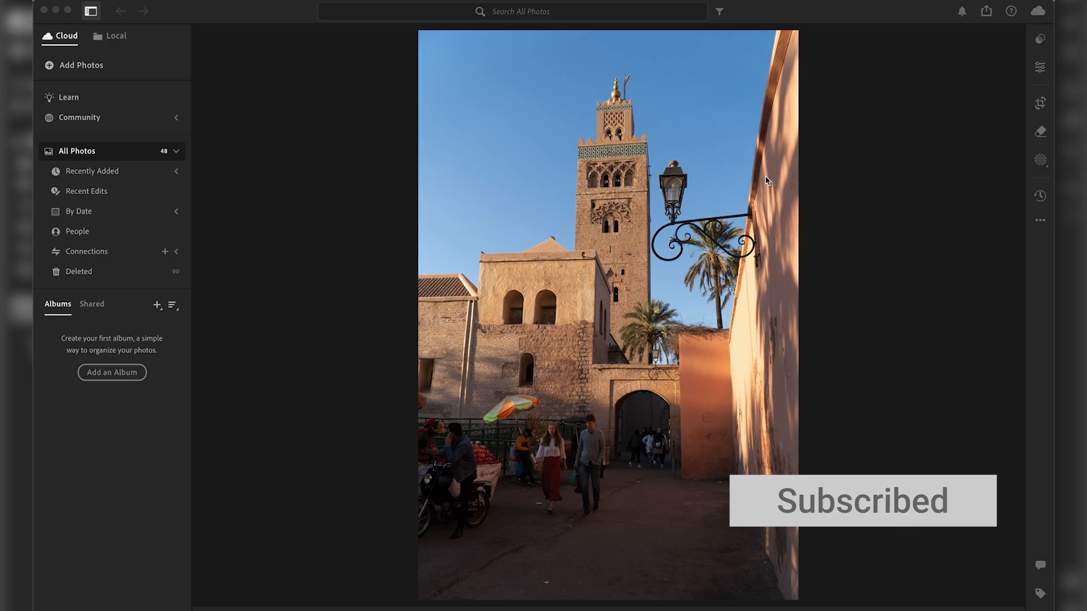
# - Correct the street photo's perspective by setting the Geometry Upright correction to Auto
pyautogui.click(1040, 68)
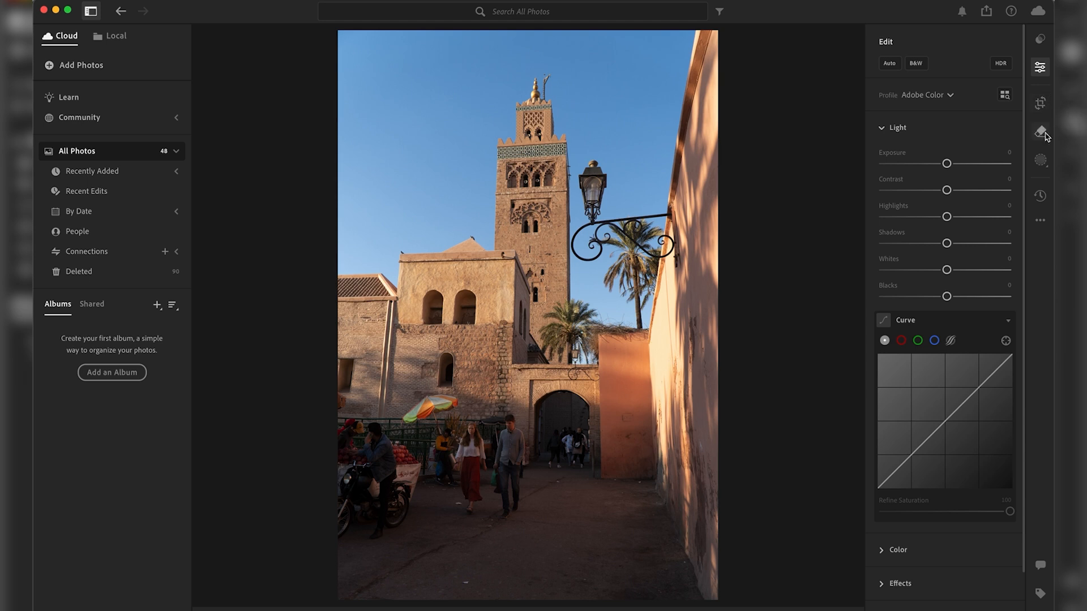
pyautogui.click(1045, 111)
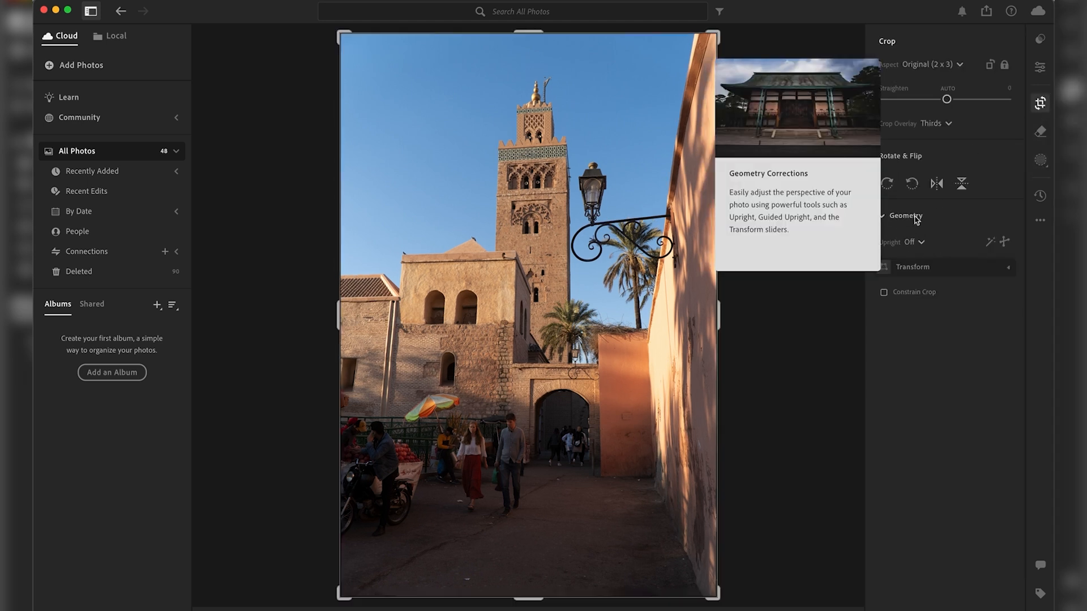
pyautogui.click(922, 243)
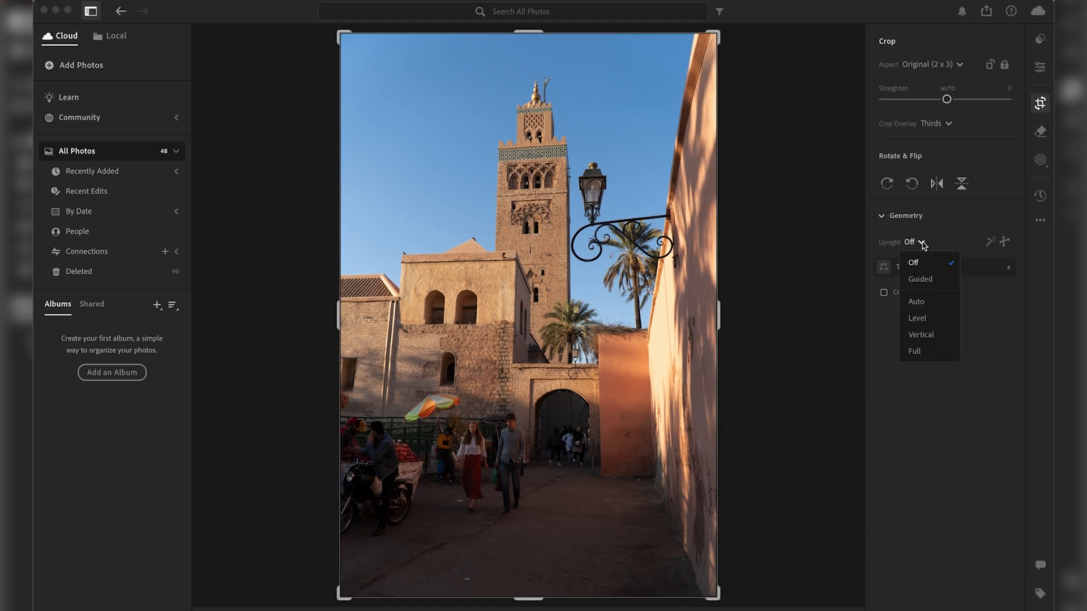
pyautogui.click(917, 301)
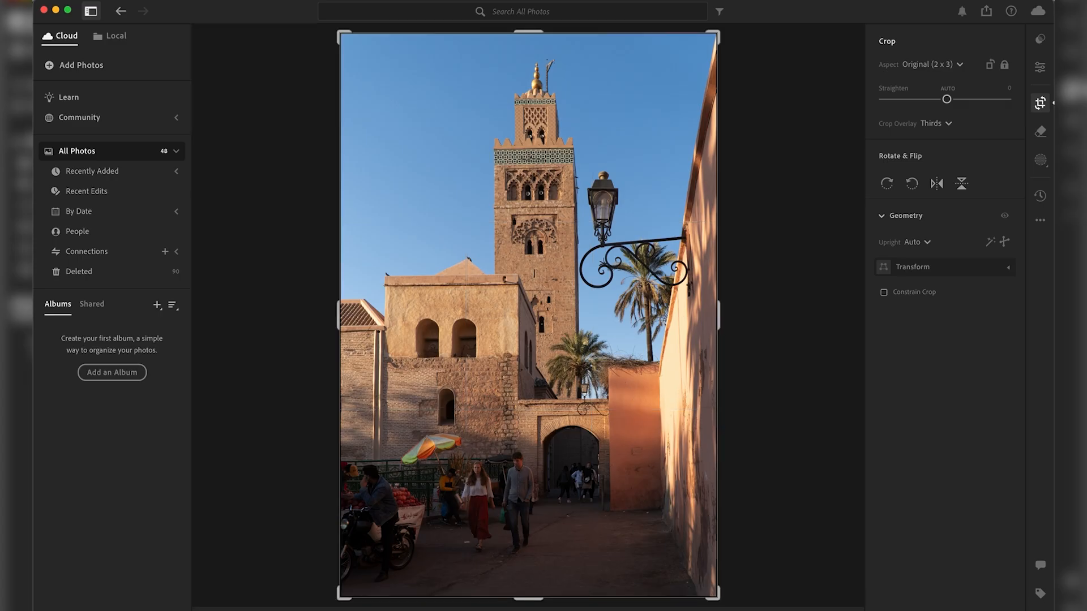
# - Set the light adjustments to Exposure +0.27, Contrast +10, Highlights -78, Shadows +66 and Blacks -27
pyautogui.click(1040, 68)
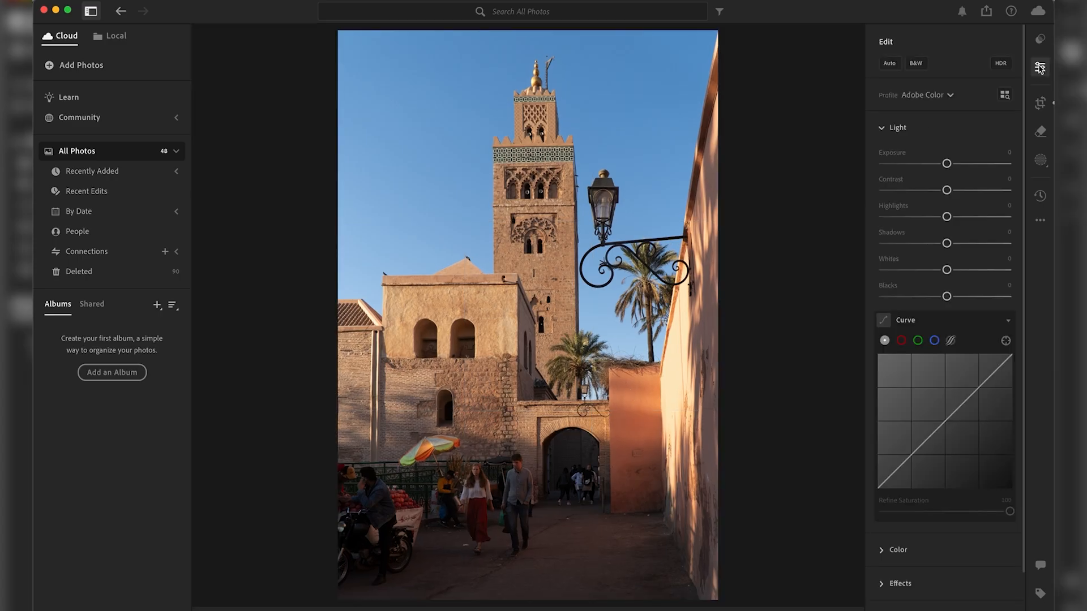
pyautogui.moveTo(947, 164); pyautogui.dragTo(949, 164)
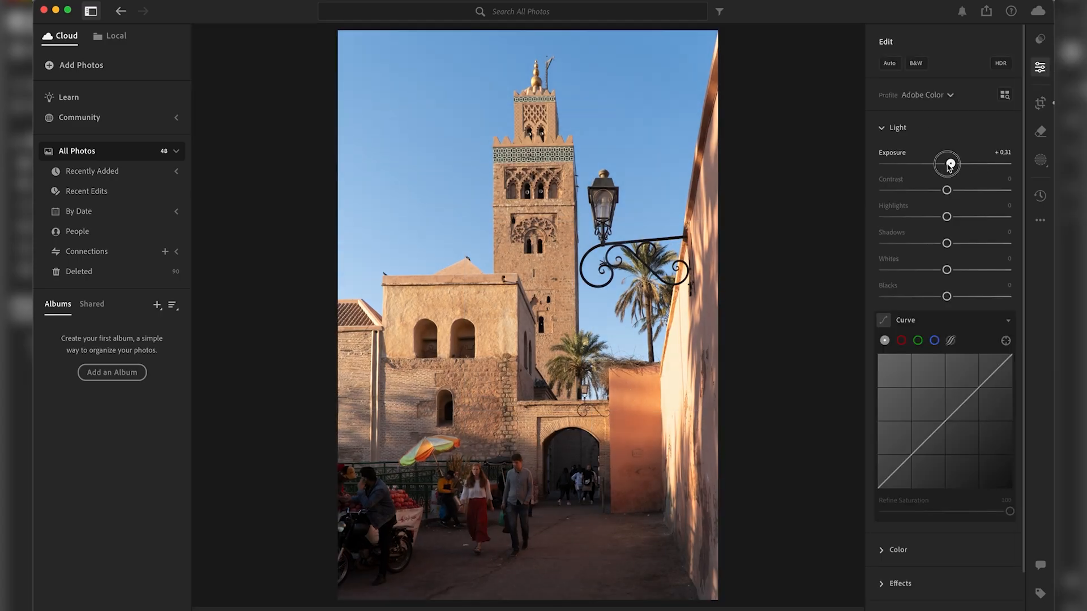
pyautogui.moveTo(946, 217); pyautogui.dragTo(896, 218)
pyautogui.moveTo(947, 243); pyautogui.dragTo(988, 243)
pyautogui.moveTo(947, 296); pyautogui.dragTo(929, 296)
pyautogui.moveTo(947, 190); pyautogui.dragTo(955, 194)
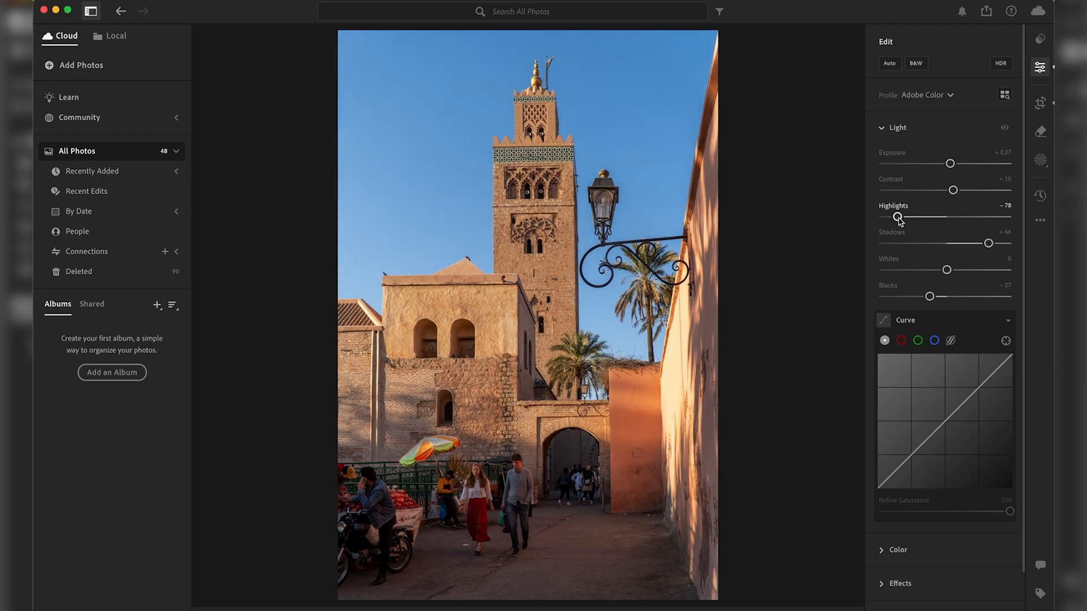
# - Adjust the oranges in the Color Mixer to Hue -8, Saturation +11 and Luminance +17
pyautogui.scroll(-3, 917, 244)
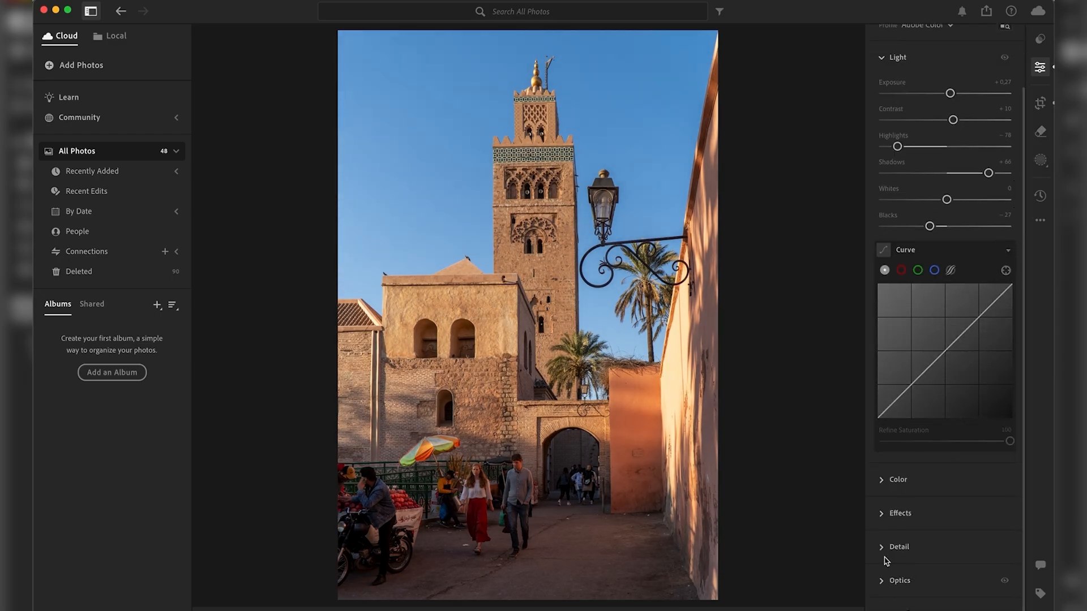
pyautogui.click(898, 480)
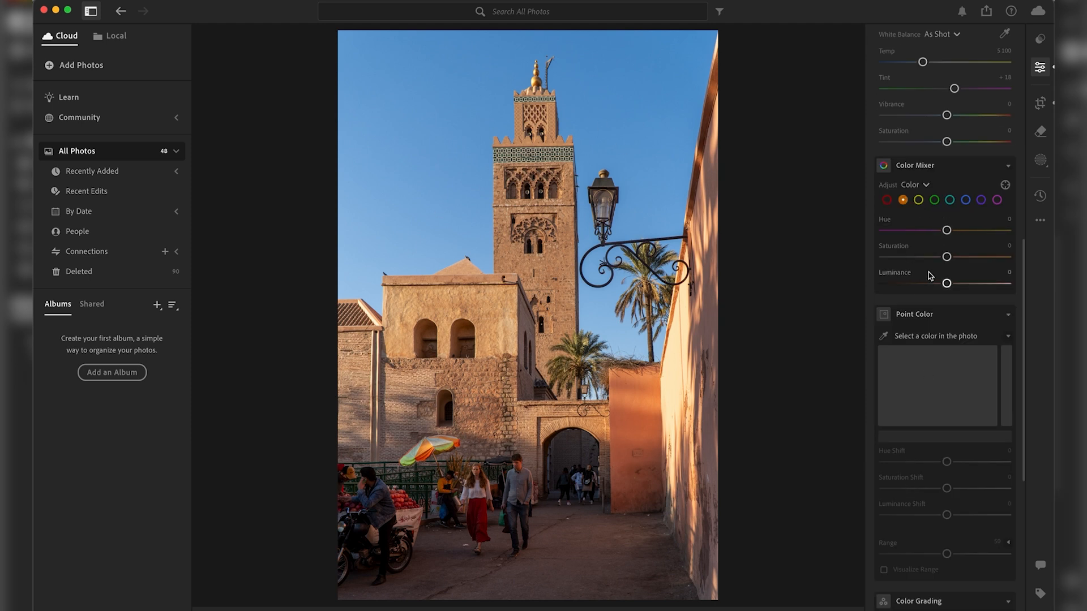
pyautogui.moveTo(946, 231); pyautogui.dragTo(957, 286)
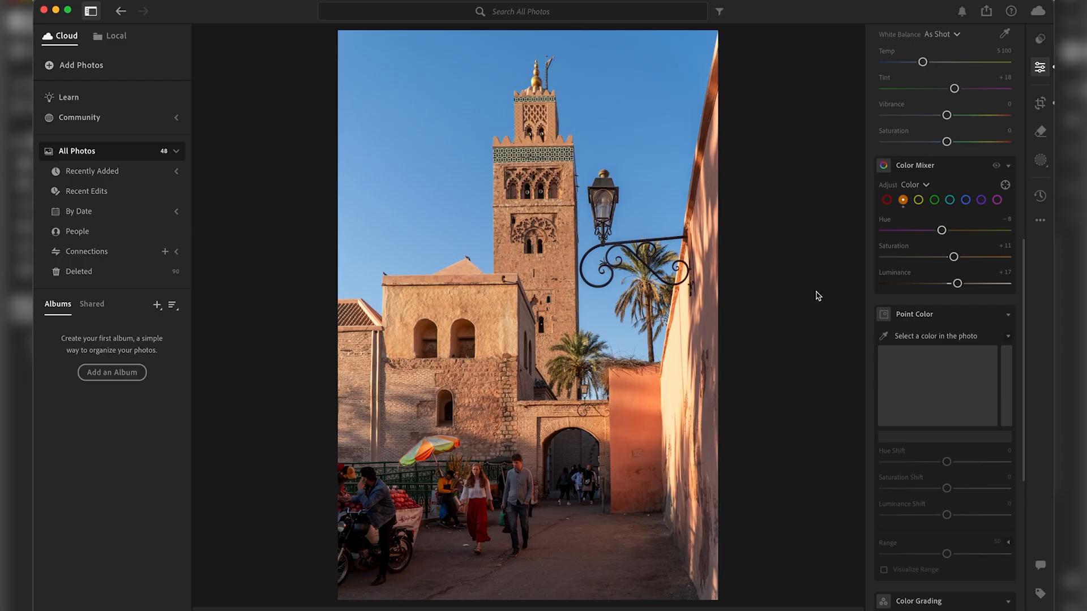
# - Shift the blues in the Color Mixer to Hue -40 and Saturation -49, and raise their luminance slightly
pyautogui.click(950, 200)
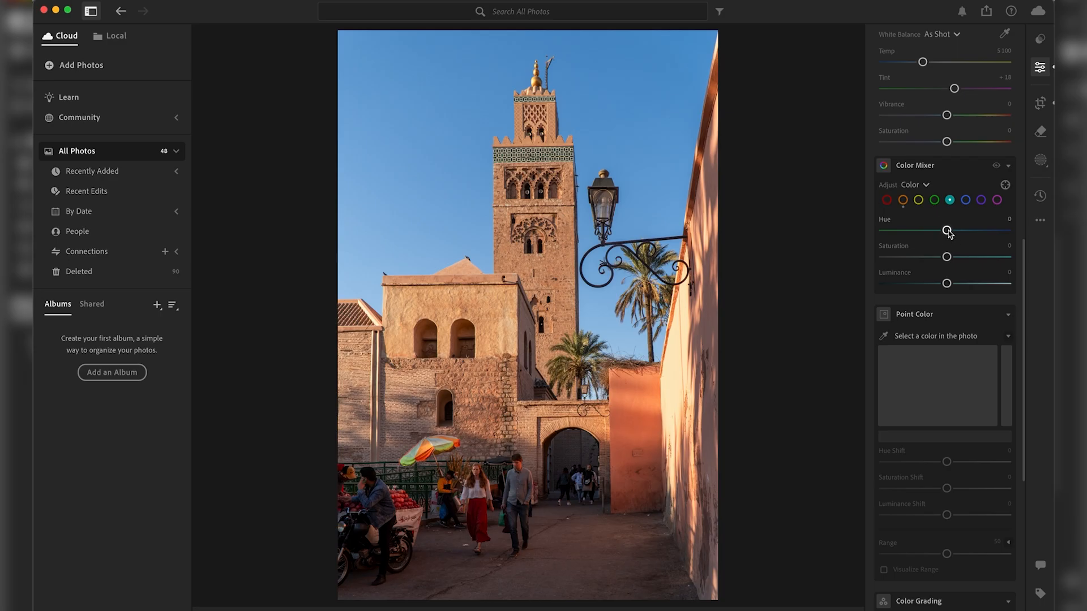
pyautogui.click(966, 200)
pyautogui.moveTo(947, 230); pyautogui.dragTo(915, 258)
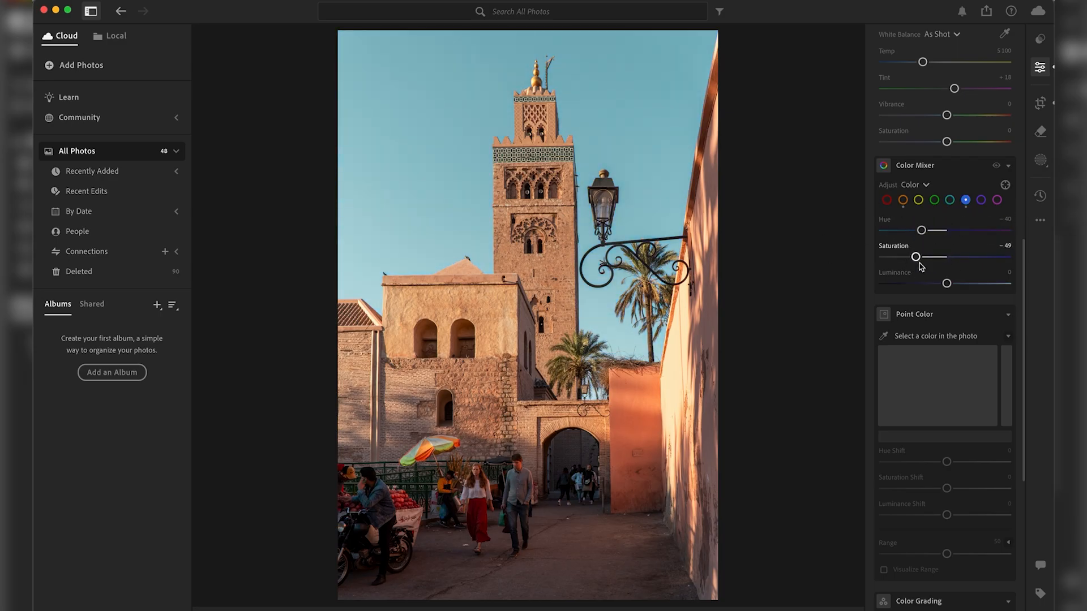
pyautogui.moveTo(947, 284); pyautogui.dragTo(957, 286)
# - Try shifting the greens' hue to -100 in the Color Mixer, and reset it to the default
pyautogui.click(934, 200)
pyautogui.moveTo(946, 231); pyautogui.dragTo(808, 275)
pyautogui.doubleClick(883, 230)
pyautogui.click(918, 200)
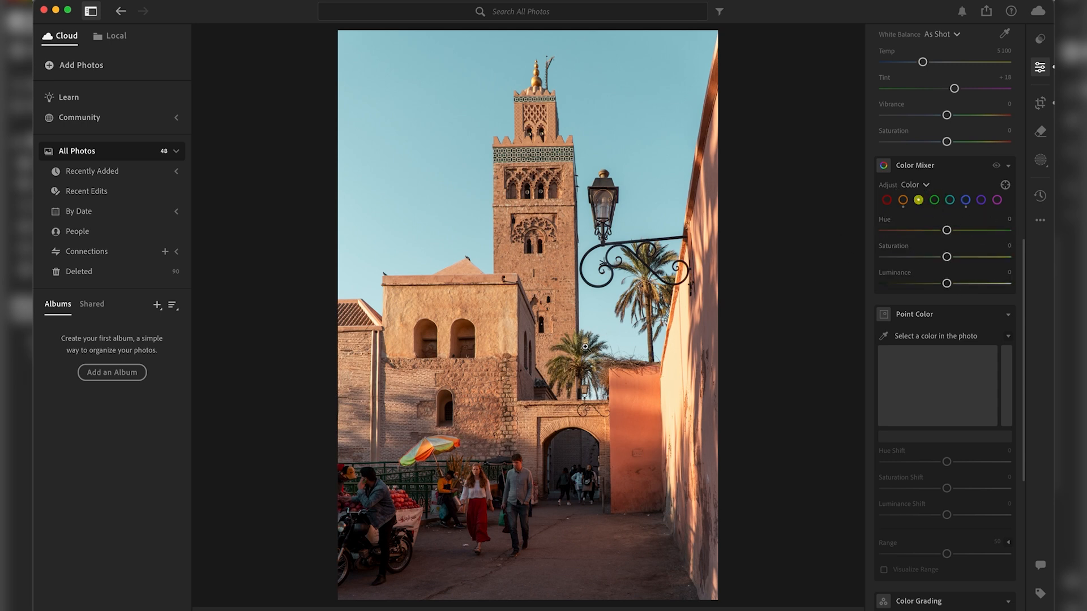
pyautogui.click(934, 200)
pyautogui.moveTo(946, 230); pyautogui.dragTo(721, 304)
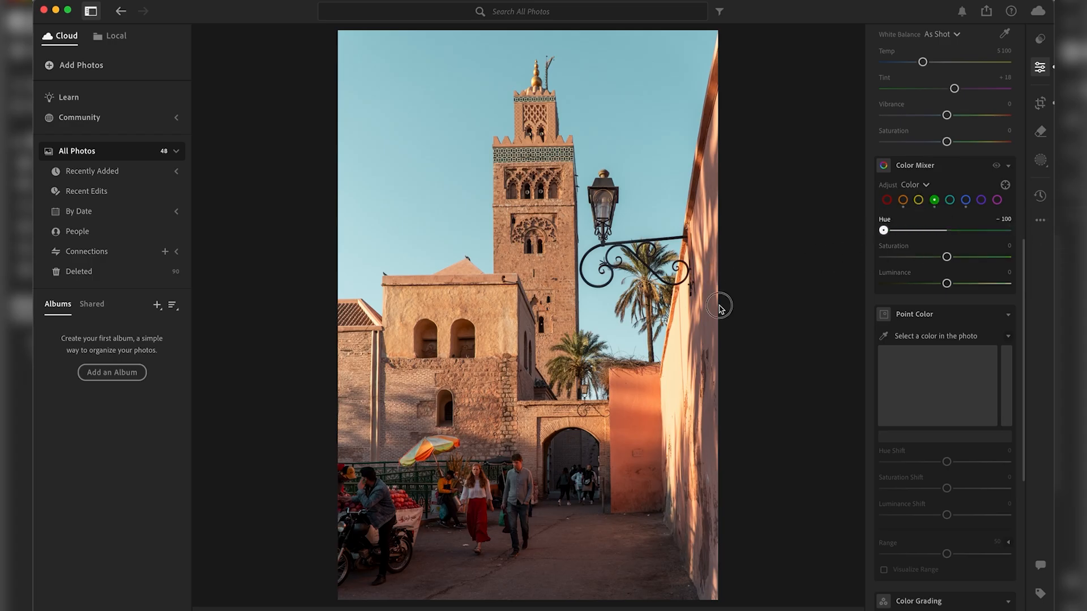
pyautogui.doubleClick(883, 231)
# - Adjust the hue and luminance of the yellows in the Color Mixer
pyautogui.click(919, 201)
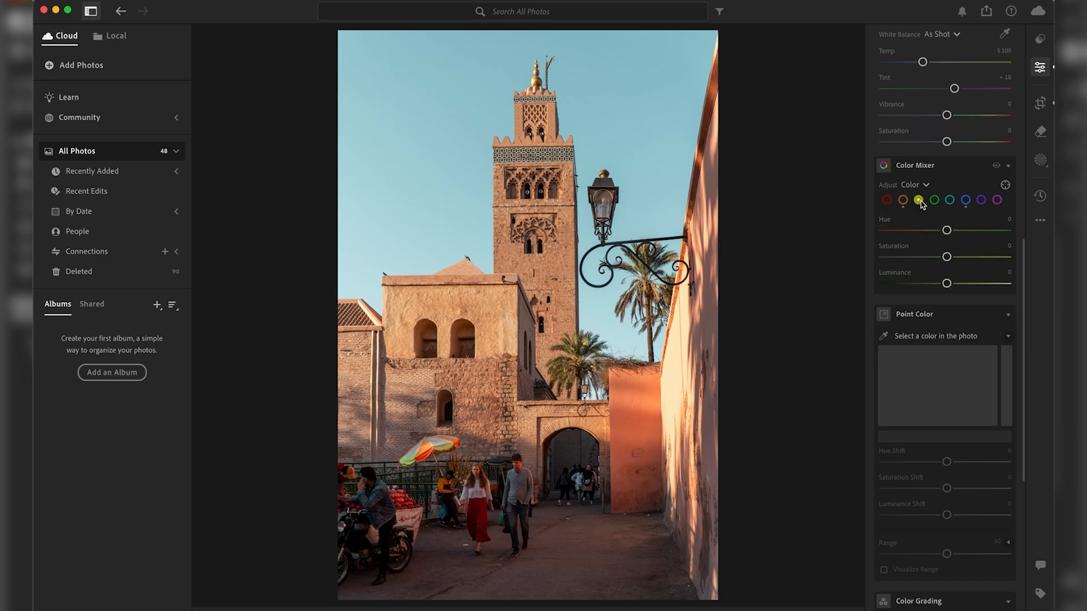
pyautogui.moveTo(946, 231)
pyautogui.mouseDown()
pyautogui.moveTo(922, 230)
pyautogui.moveTo(956, 228)
pyautogui.mouseUp()
pyautogui.moveTo(956, 230); pyautogui.dragTo(955, 283)
pyautogui.click(617, 432)
pyautogui.click(495, 476)
pyautogui.click(1008, 168)
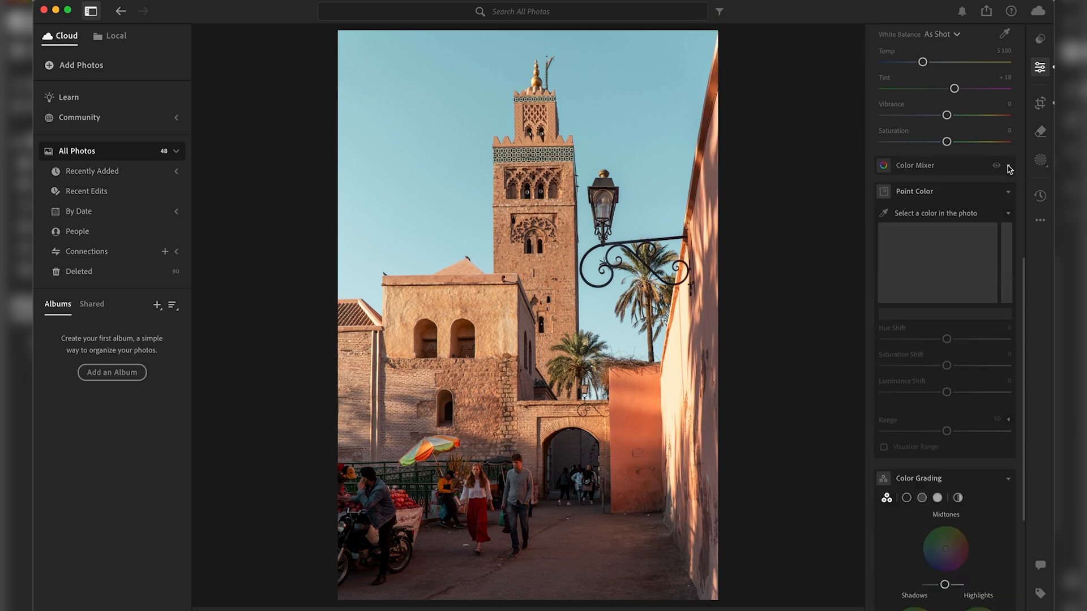
# - Shape the main tone curve with a shadow point, a highlight point and a black point moved slightly inward
pyautogui.scroll(5, 952, 186)
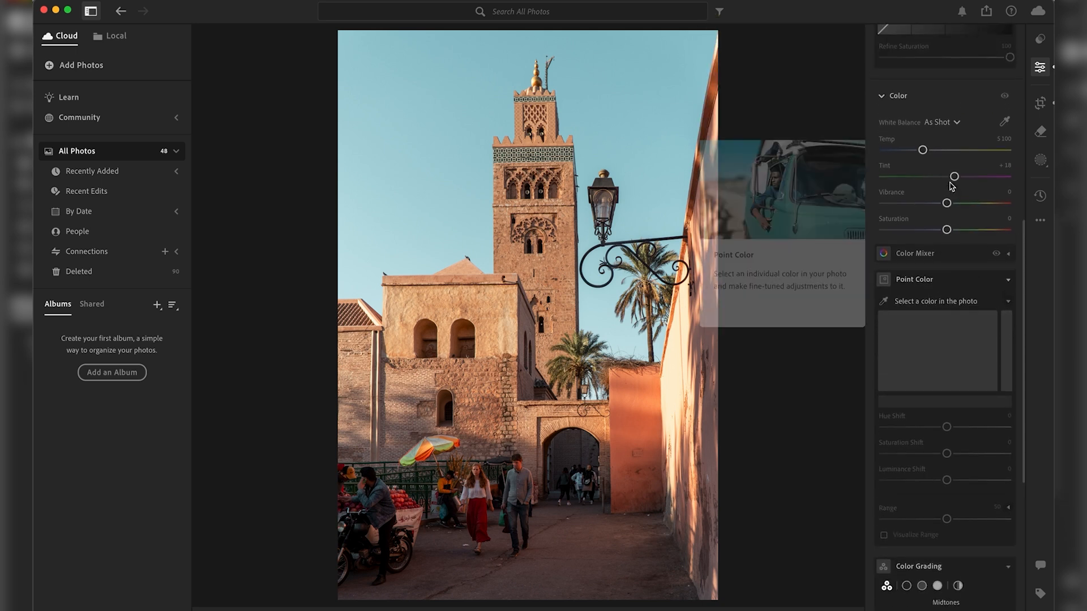
pyautogui.scroll(6, 952, 187)
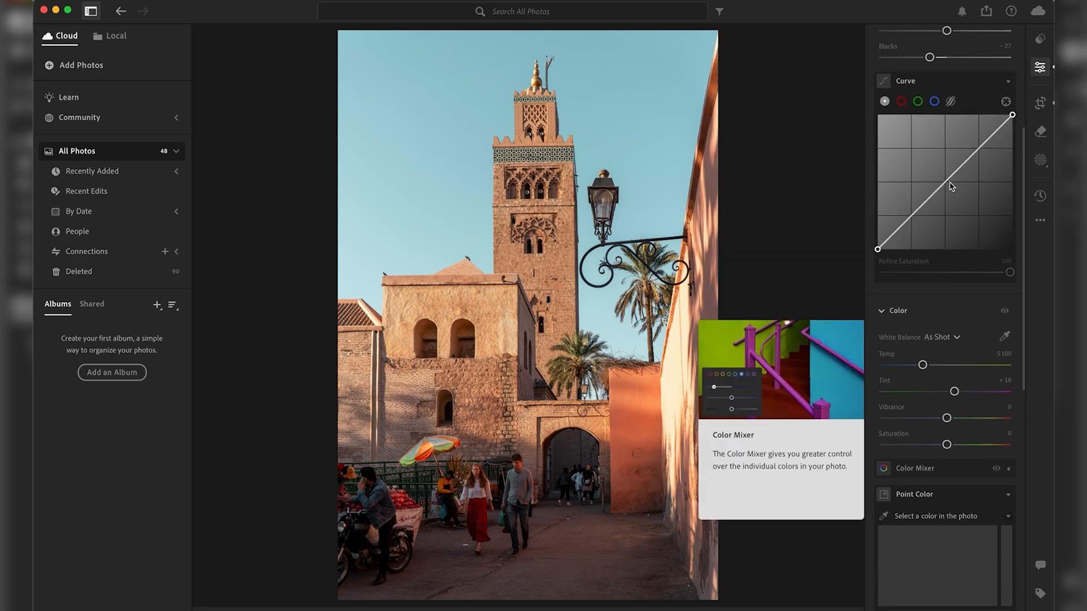
pyautogui.moveTo(878, 249); pyautogui.dragTo(877, 243)
pyautogui.moveTo(912, 208); pyautogui.dragTo(917, 215)
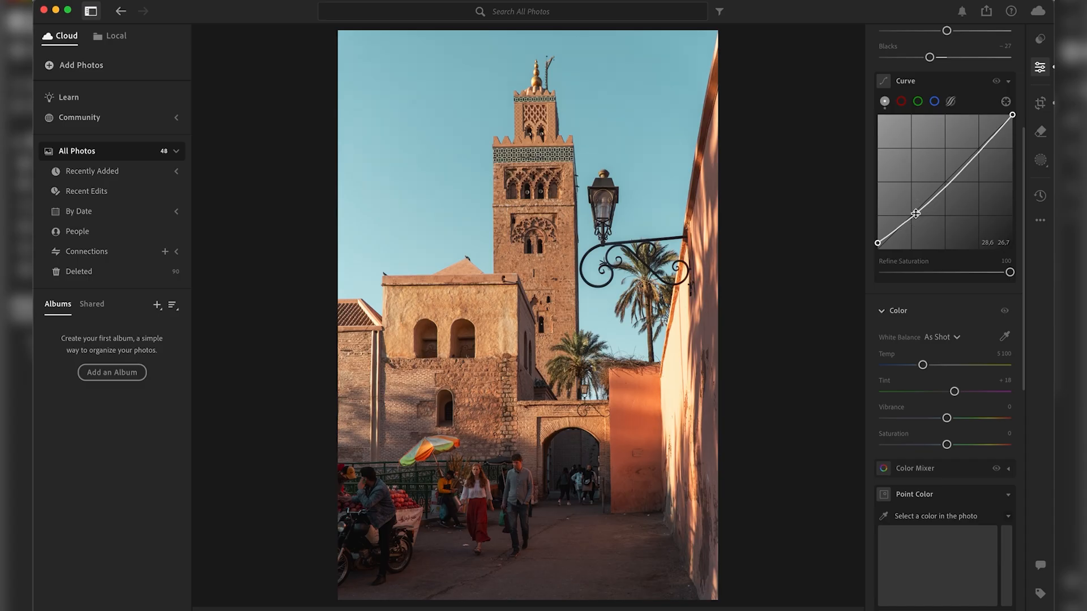
pyautogui.moveTo(977, 155); pyautogui.dragTo(977, 145)
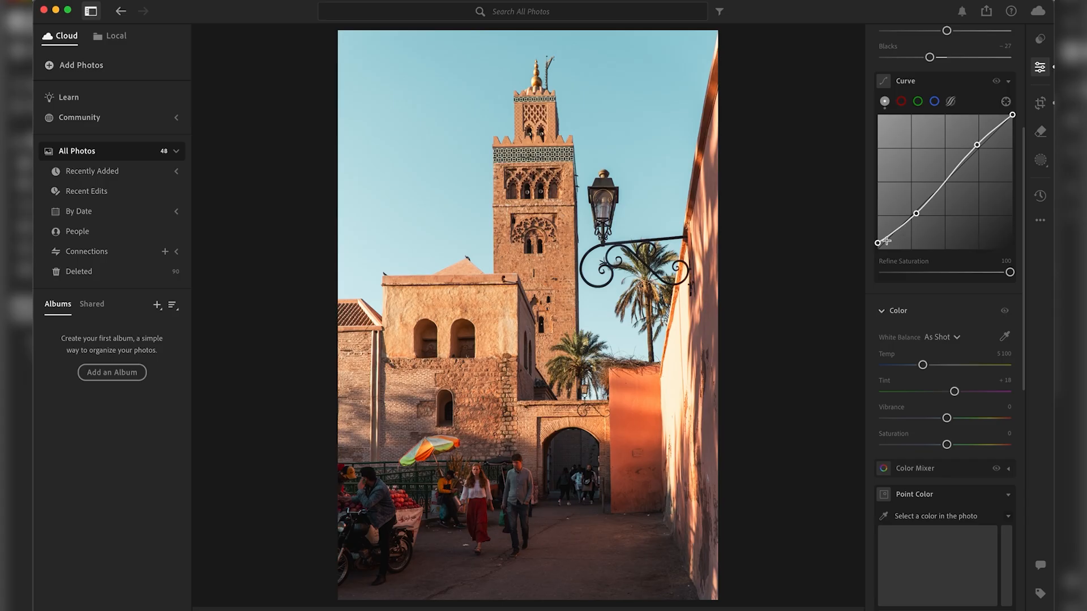
pyautogui.moveTo(879, 244); pyautogui.dragTo(876, 244)
pyautogui.moveTo(975, 145); pyautogui.dragTo(980, 152)
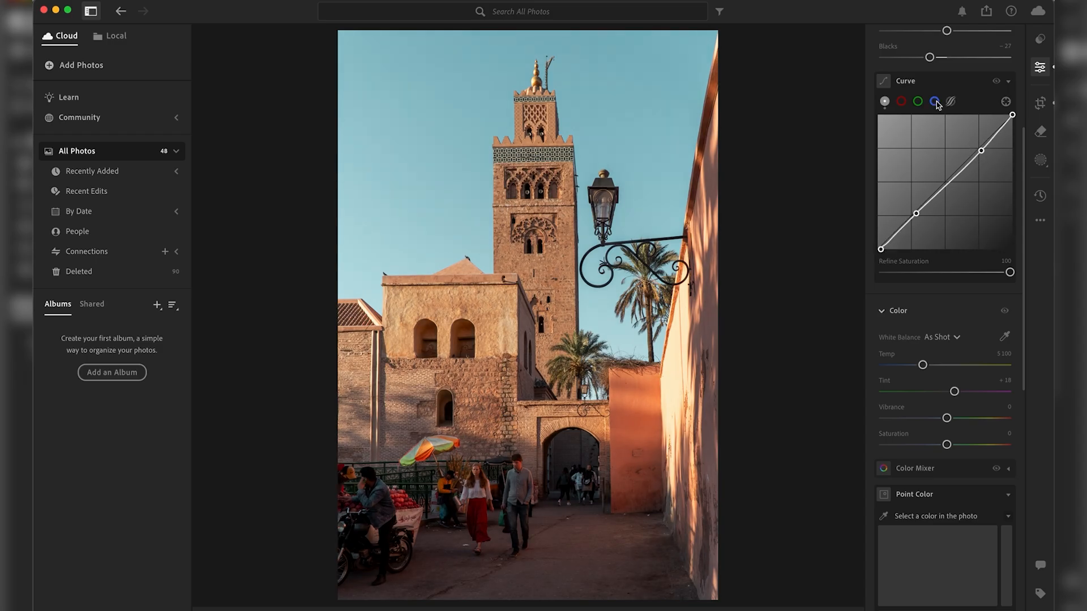
# - Adjust the blue channel curve and move the red channel curve's white point slightly inward
pyautogui.click(884, 259)
pyautogui.moveTo(885, 262); pyautogui.dragTo(878, 258)
pyautogui.click(901, 101)
pyautogui.moveTo(1011, 115); pyautogui.dragTo(997, 83)
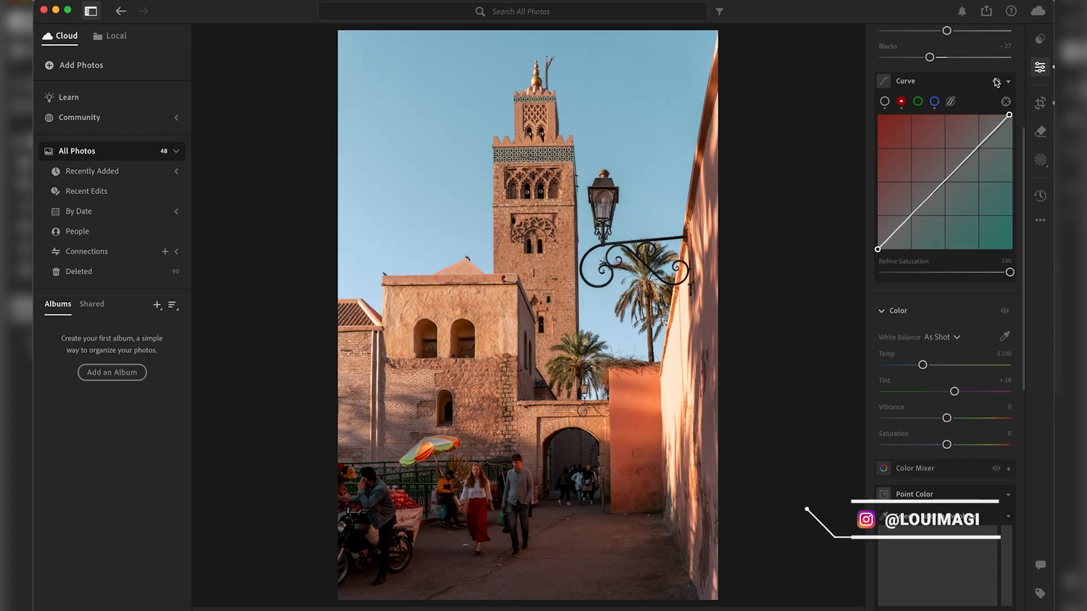
pyautogui.click(912, 82)
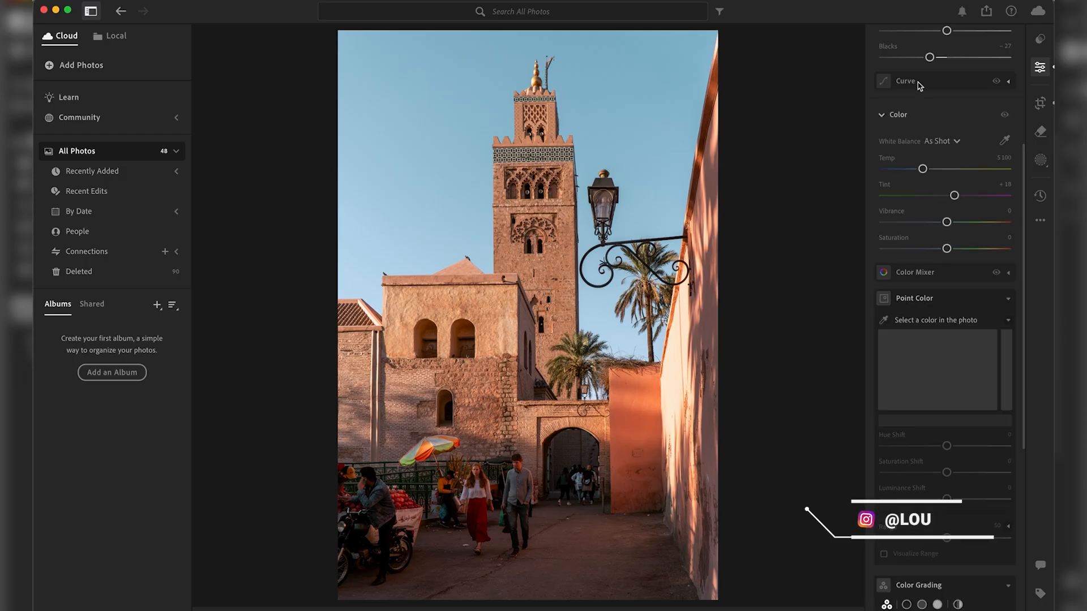
# - Try a blue tint on the shadows in Color Grading at hue 247 and saturation 22
pyautogui.scroll(-10, 931, 396)
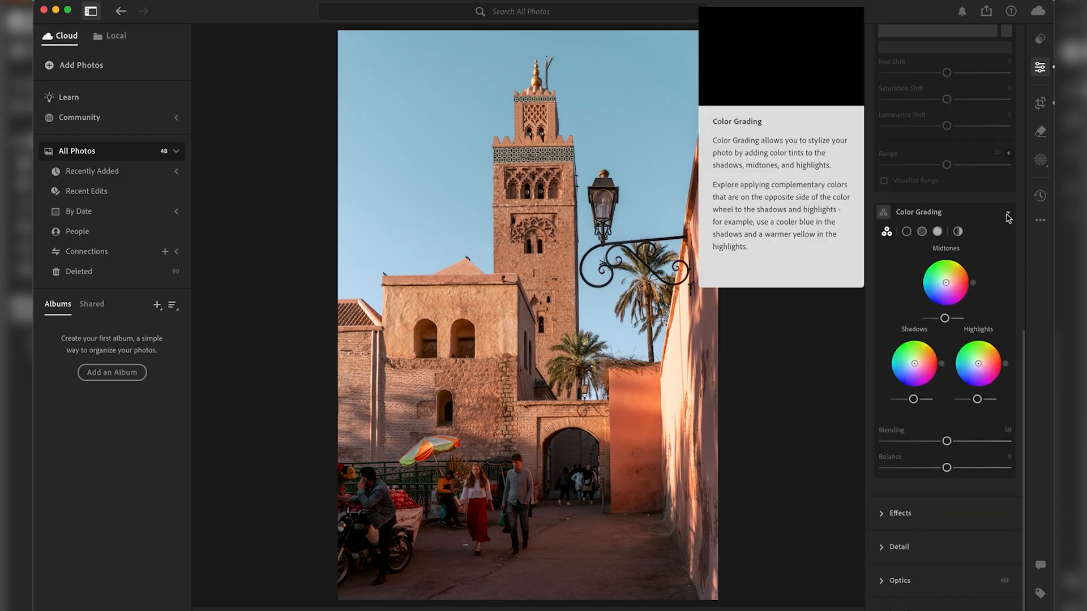
pyautogui.moveTo(914, 364); pyautogui.dragTo(911, 369)
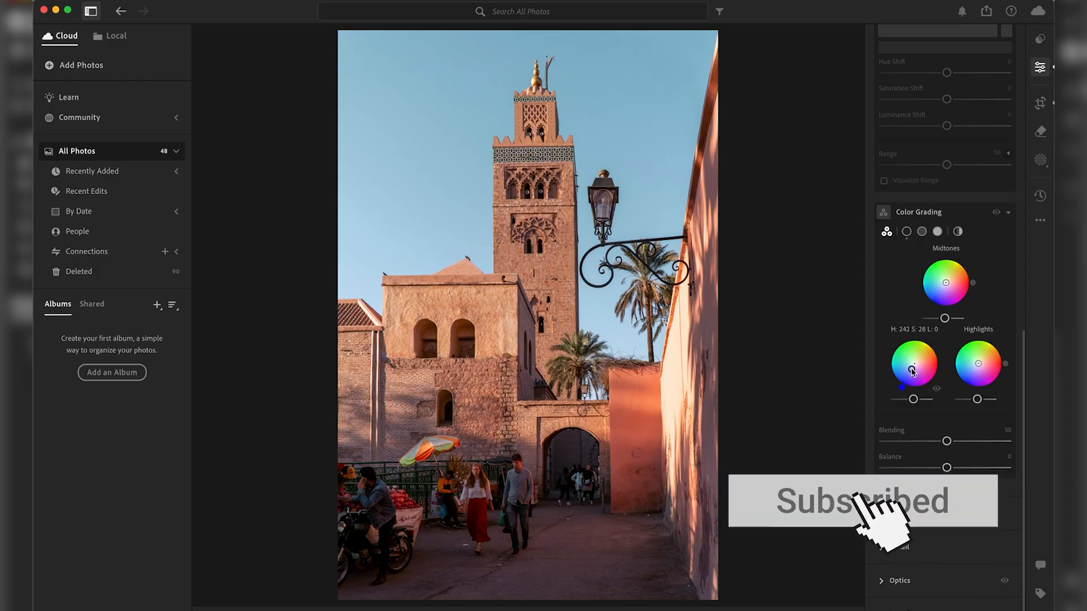
pyautogui.moveTo(902, 388)
pyautogui.mouseDown()
pyautogui.moveTo(895, 378)
pyautogui.moveTo(903, 389)
pyautogui.mouseUp()
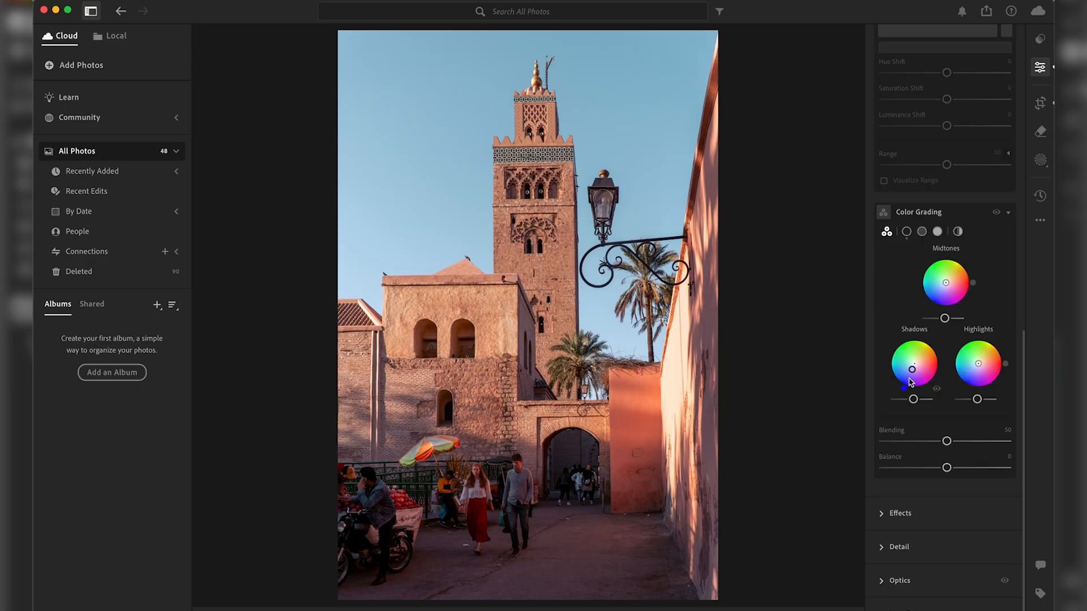
pyautogui.moveTo(912, 371); pyautogui.dragTo(912, 371)
pyautogui.moveTo(911, 378); pyautogui.dragTo(904, 393)
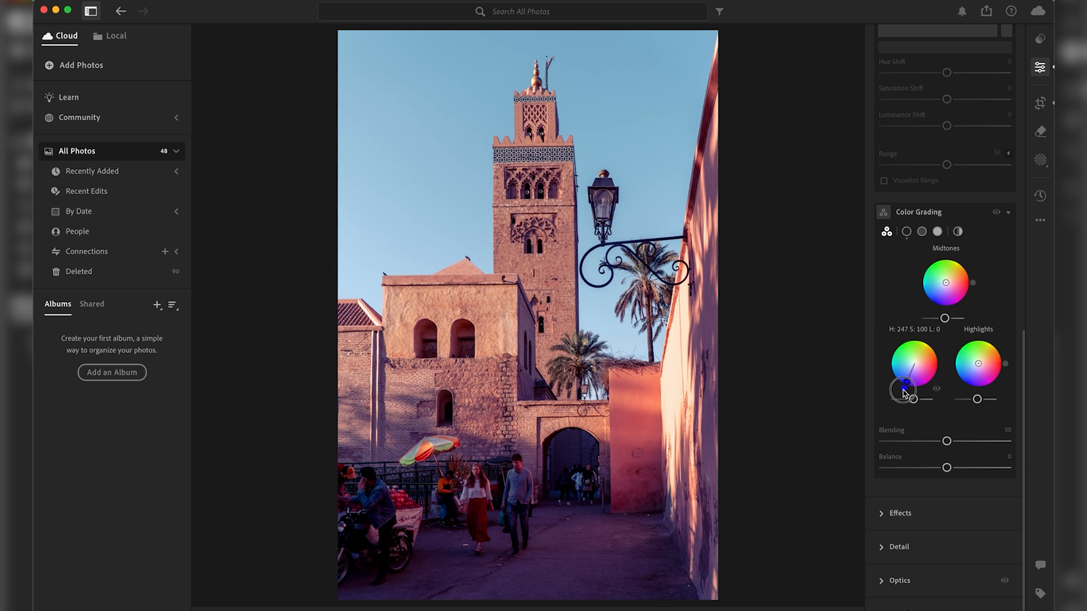
pyautogui.moveTo(905, 389); pyautogui.dragTo(909, 376)
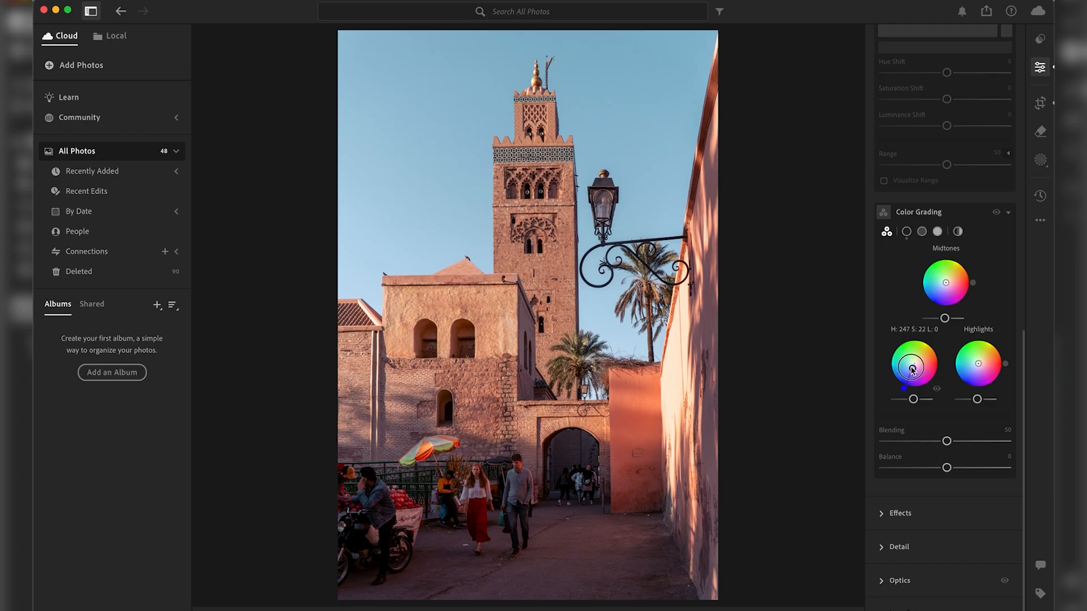
# - Grade the shadows with a slight green tint and lower luminance, and tint the highlights slightly magenta
pyautogui.moveTo(912, 369); pyautogui.dragTo(889, 334)
pyautogui.moveTo(913, 399); pyautogui.dragTo(907, 405)
pyautogui.moveTo(979, 367); pyautogui.dragTo(1010, 396)
pyautogui.click(996, 213)
pyautogui.click(996, 214)
pyautogui.click(996, 214)
pyautogui.click(996, 214)
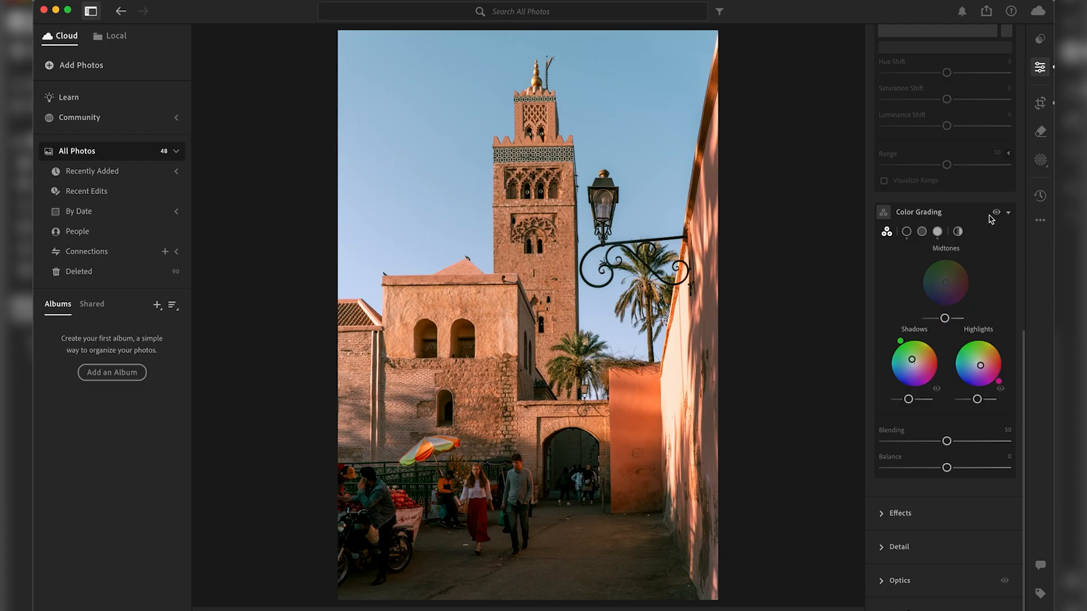
pyautogui.click(921, 214)
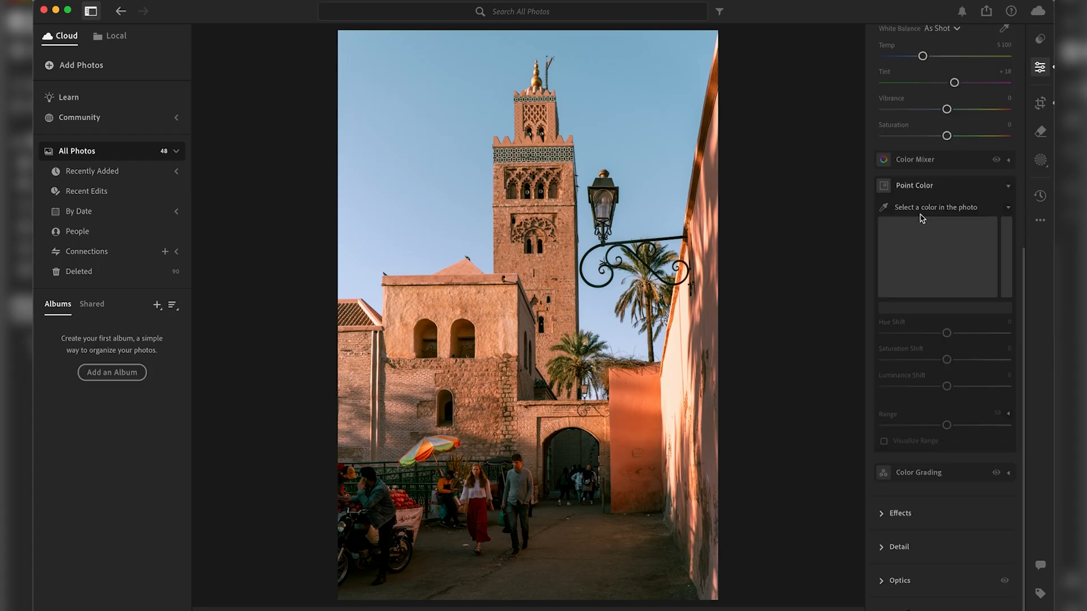
# - Soften the photo with Clarity -15 and add film grain at 36
pyautogui.click(896, 512)
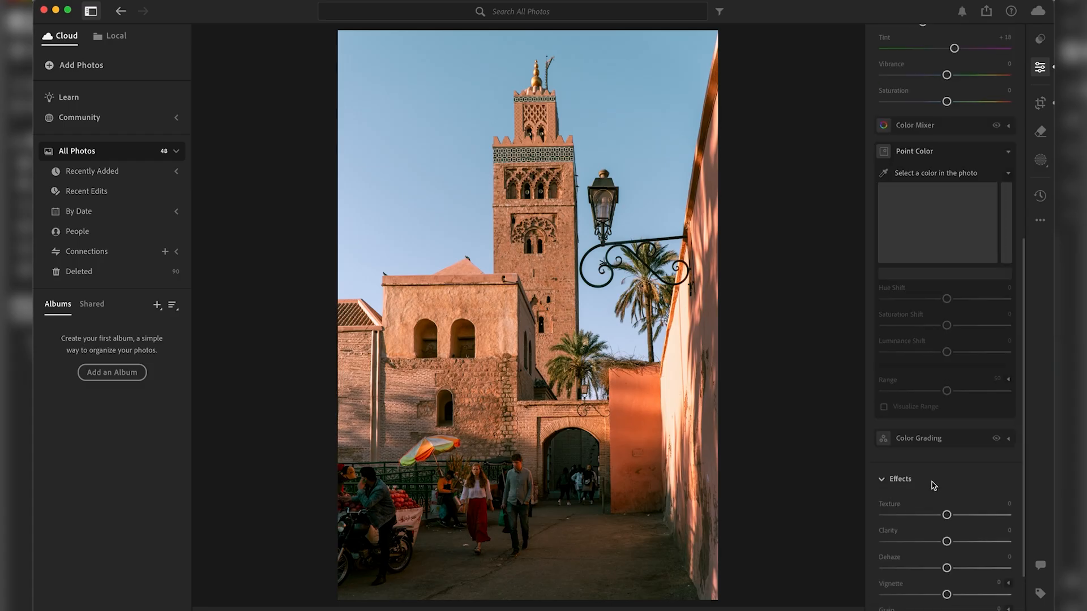
pyautogui.scroll(-3, 930, 483)
pyautogui.moveTo(944, 445); pyautogui.dragTo(936, 445)
pyautogui.moveTo(884, 523); pyautogui.dragTo(928, 522)
pyautogui.click(1004, 382)
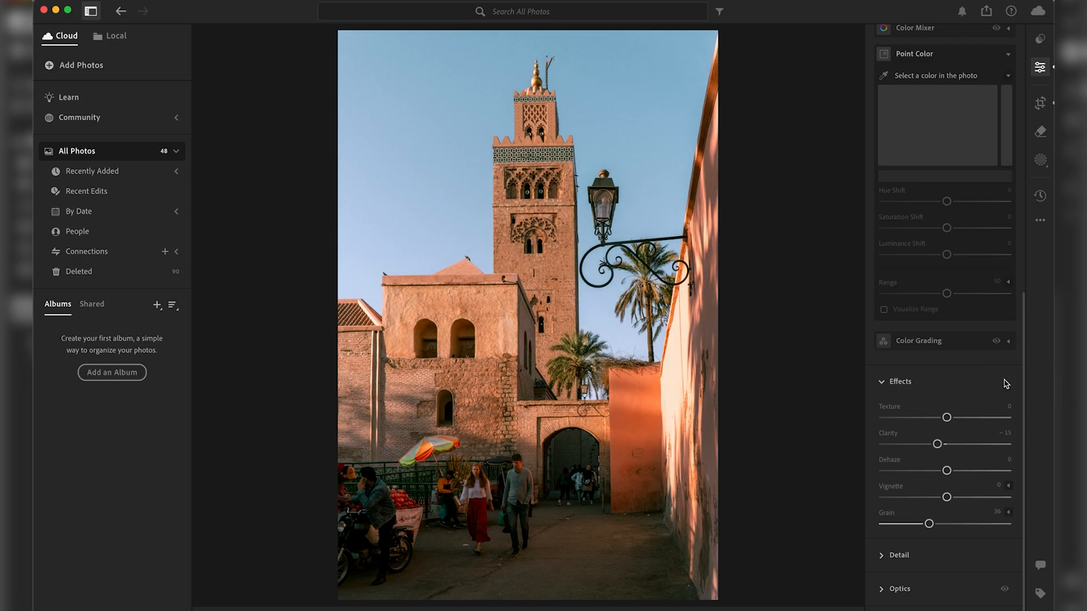
pyautogui.click(897, 385)
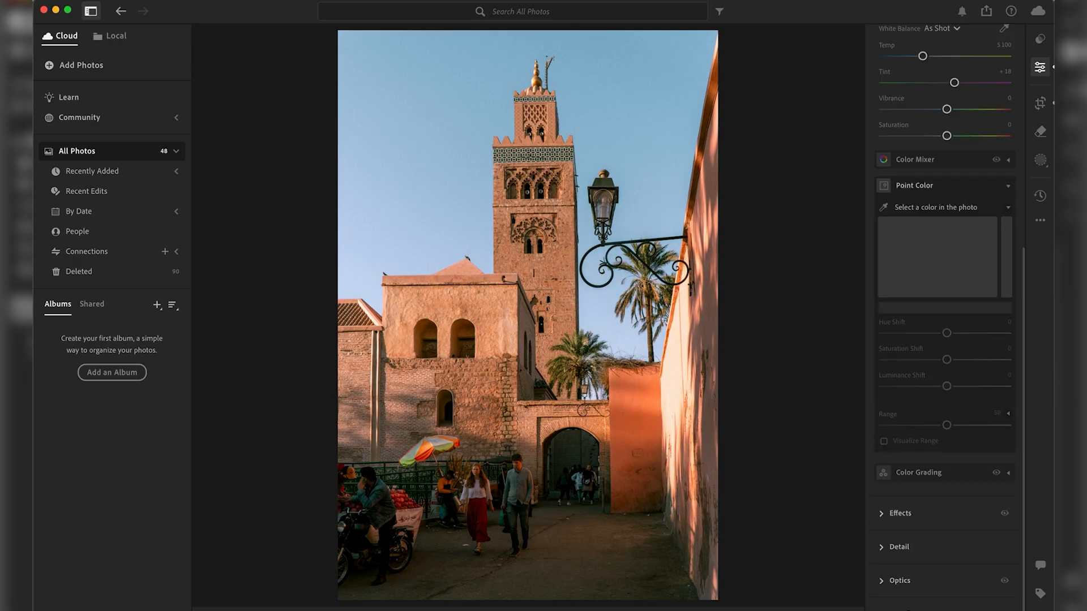
# - Compare the edited photo with the original, and collapse the Light and Color adjustment sections
pyautogui.press('\\')
pyautogui.press('\\')
pyautogui.press('\\')
pyautogui.press('\\')
pyautogui.scroll(6, 950, 426)
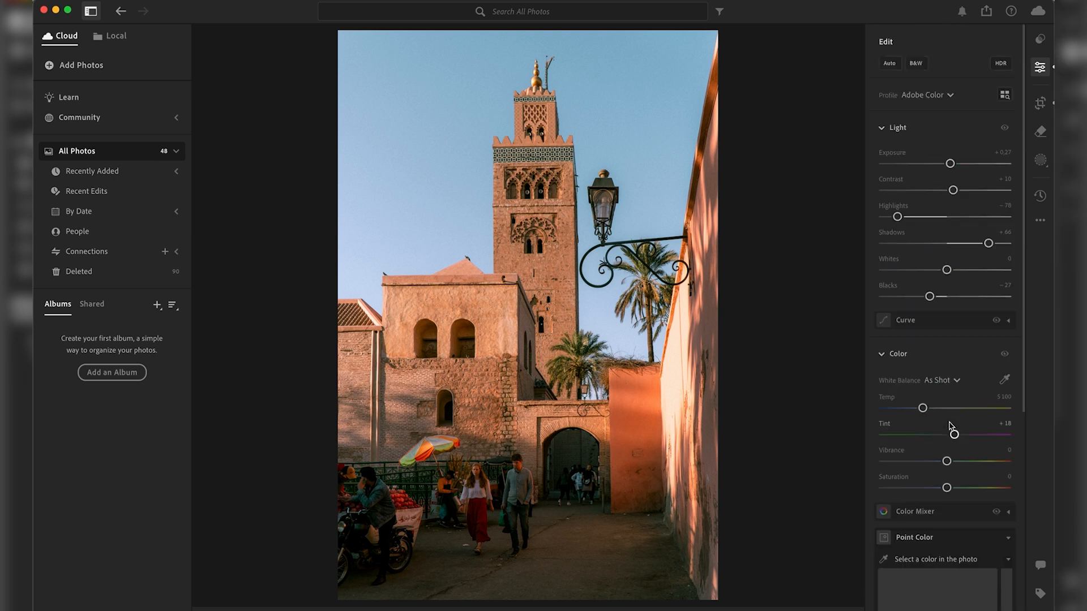
pyautogui.click(922, 125)
pyautogui.click(911, 156)
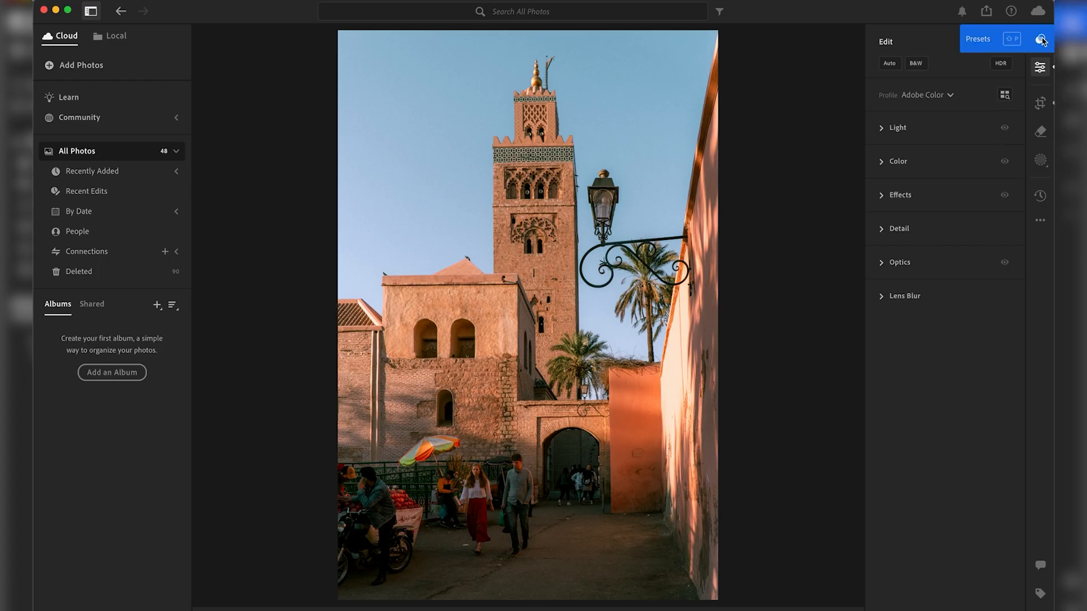
# - Start a new preset from the current edit, named Preset Tutorial, in the User Presets group
pyautogui.click(1040, 40)
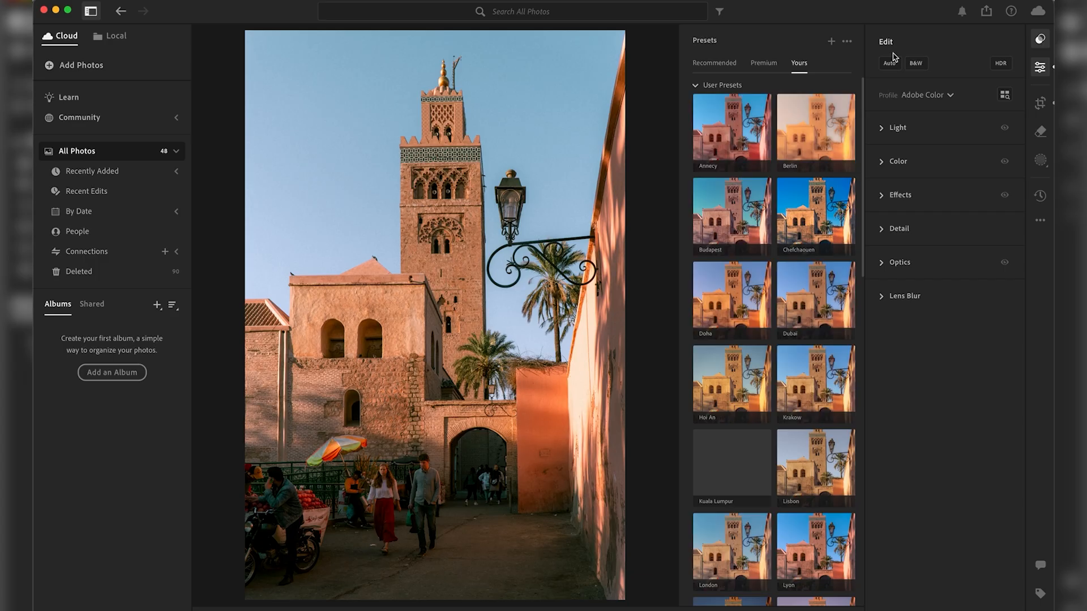
pyautogui.click(698, 86)
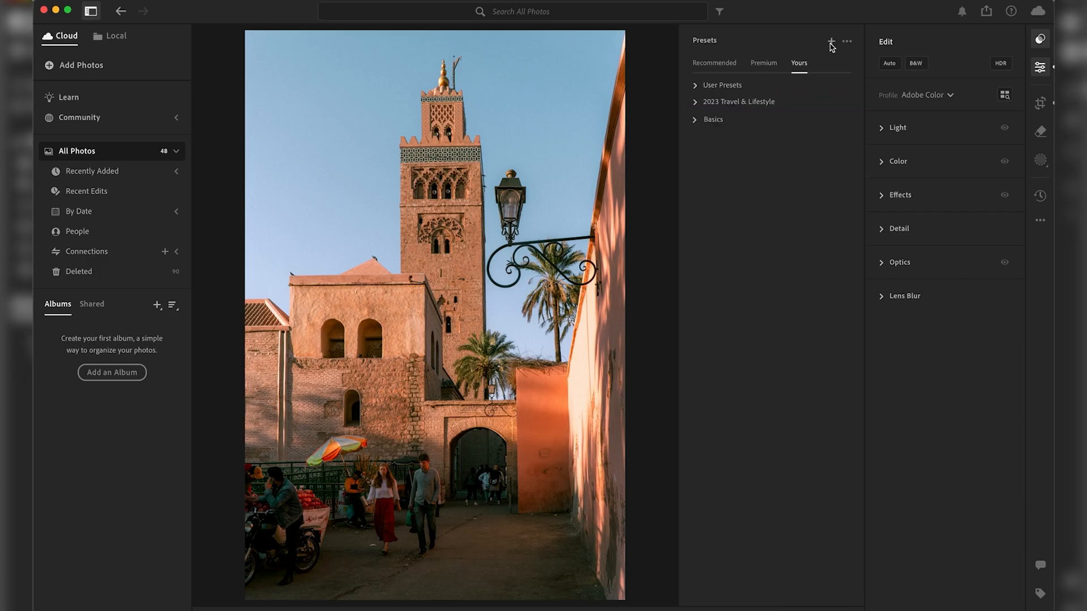
pyautogui.click(831, 43)
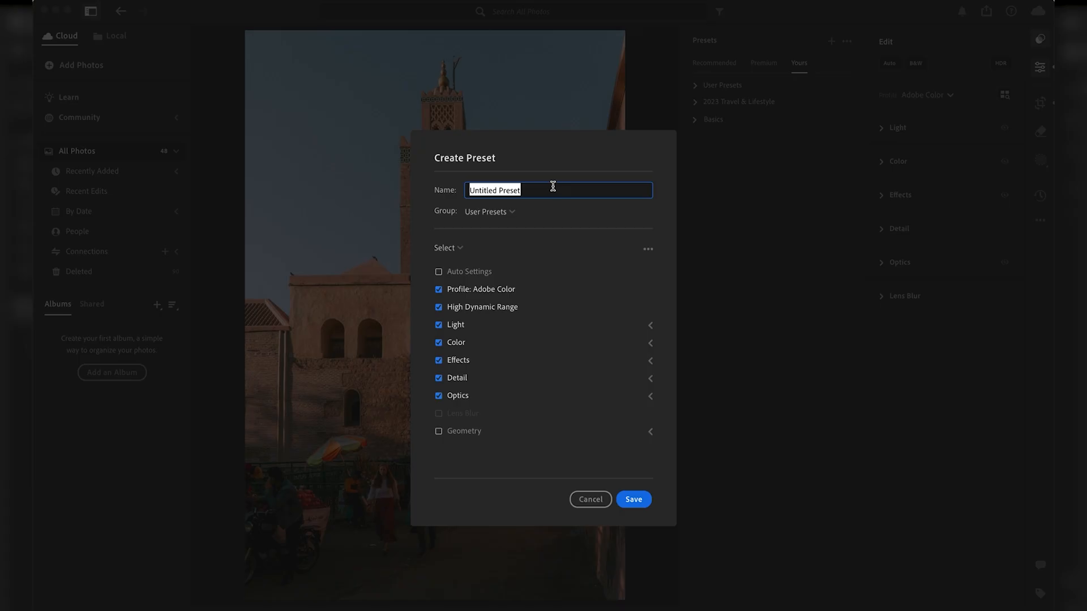
pyautogui.write('Pre')
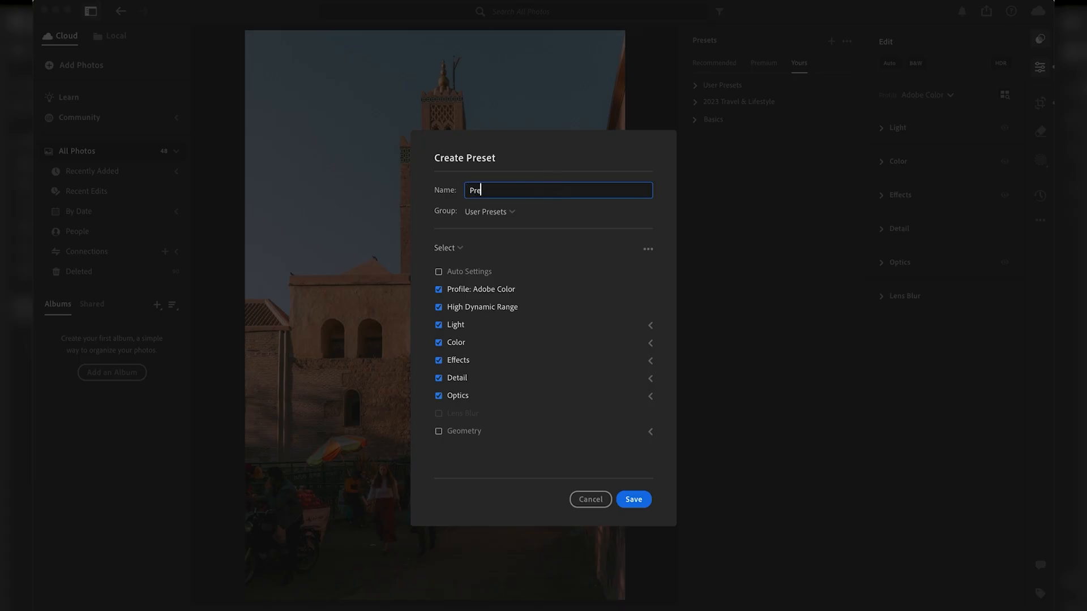
pyautogui.write('set Tutorial')
pyautogui.click(494, 213)
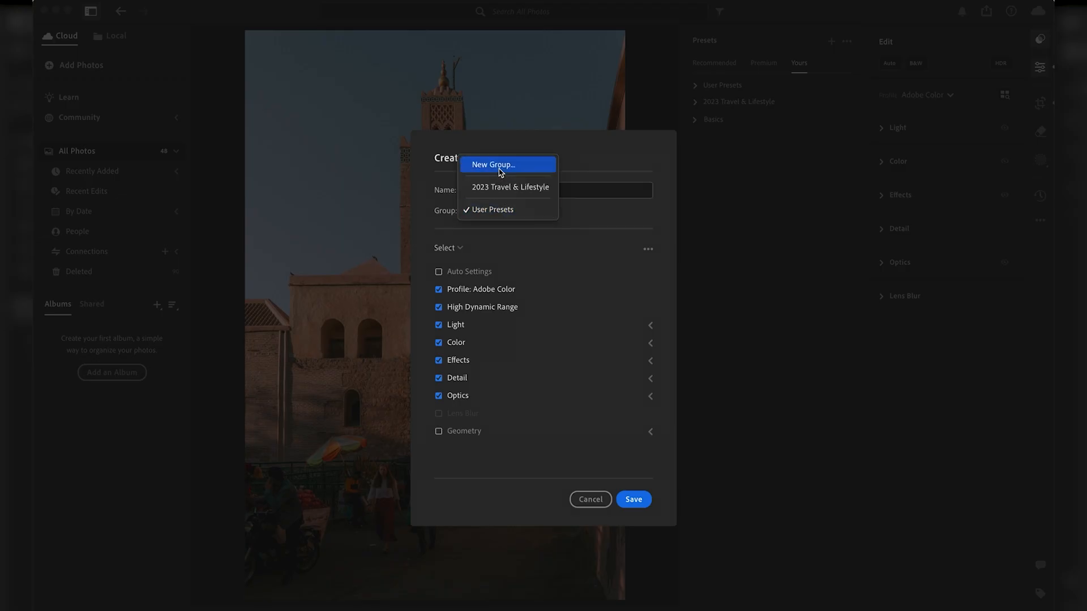
pyautogui.click(529, 249)
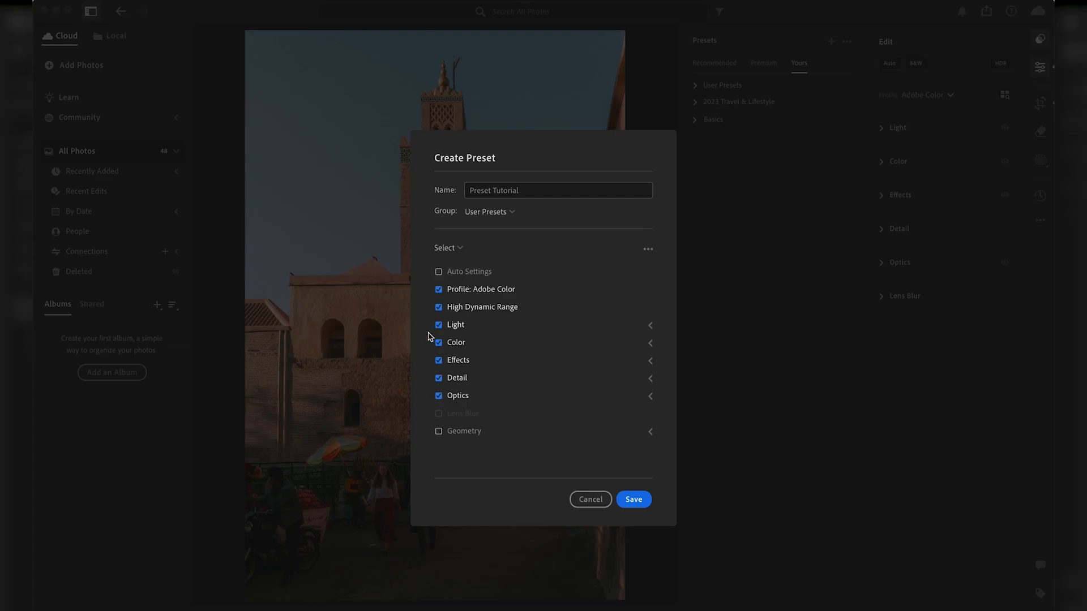
# - Exclude High Dynamic Range and all Light settings except Curve from the new preset
pyautogui.click(438, 309)
pyautogui.click(651, 326)
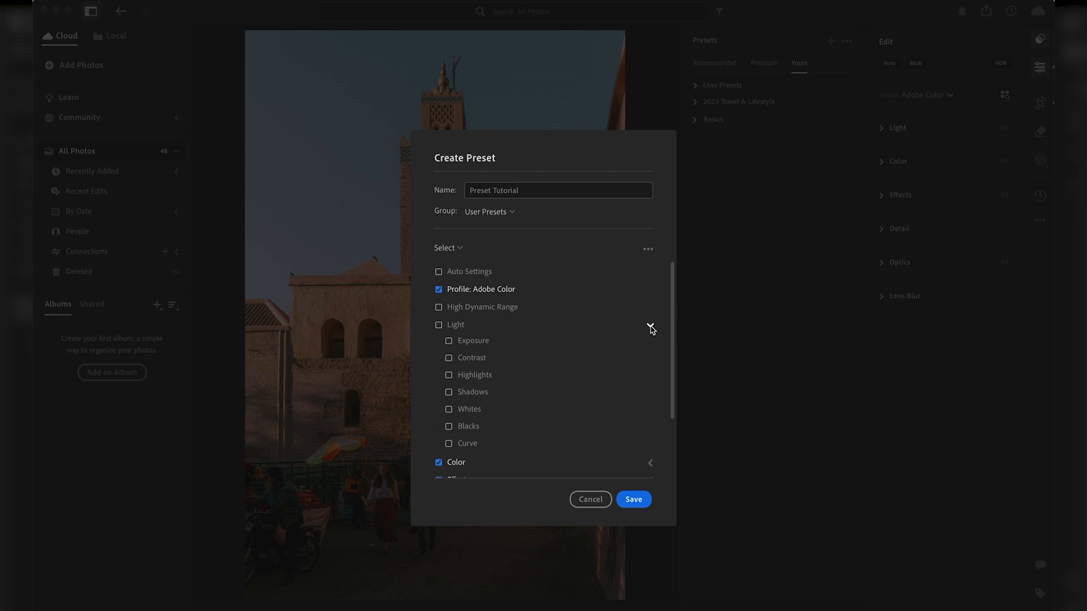
pyautogui.click(439, 325)
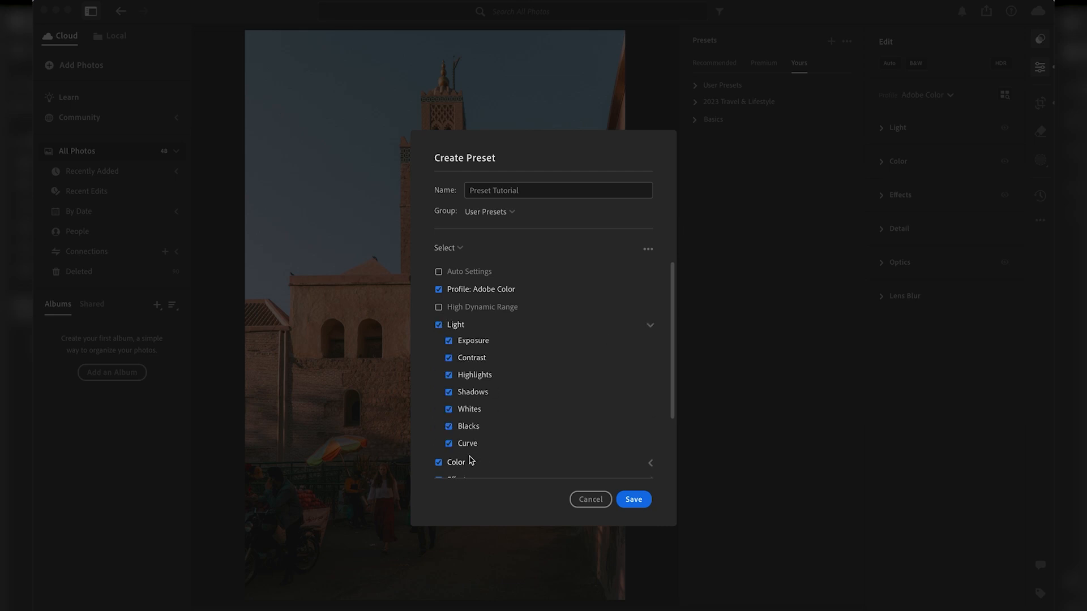
pyautogui.click(448, 427)
pyautogui.click(449, 341)
pyautogui.click(449, 358)
pyautogui.click(449, 375)
pyautogui.click(449, 392)
pyautogui.click(449, 410)
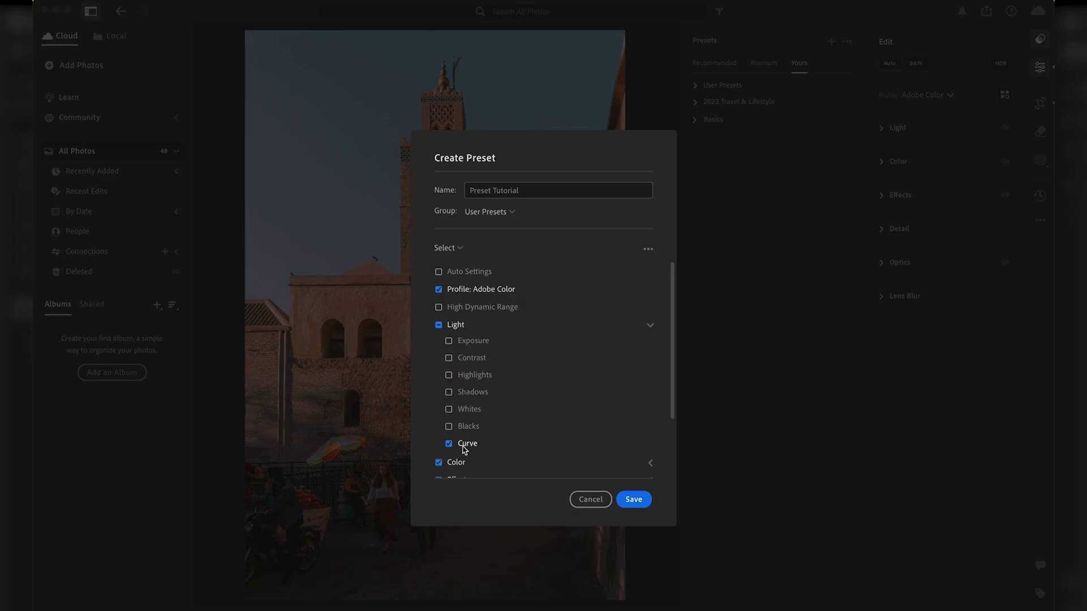
# - Save the Preset Tutorial preset and show it among the user presets
pyautogui.scroll(-3, 500, 427)
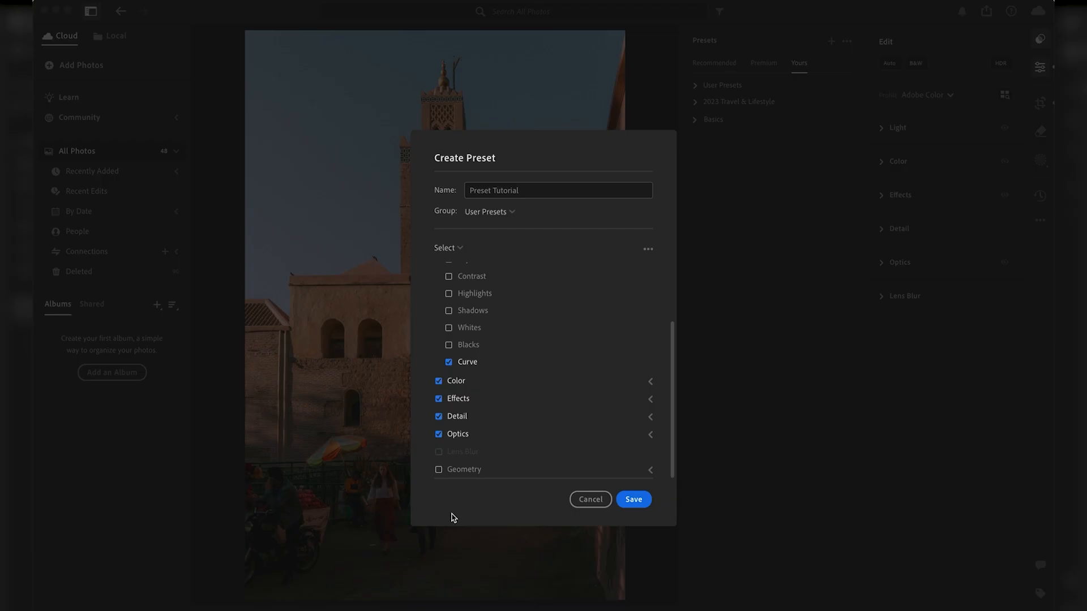
pyautogui.click(632, 500)
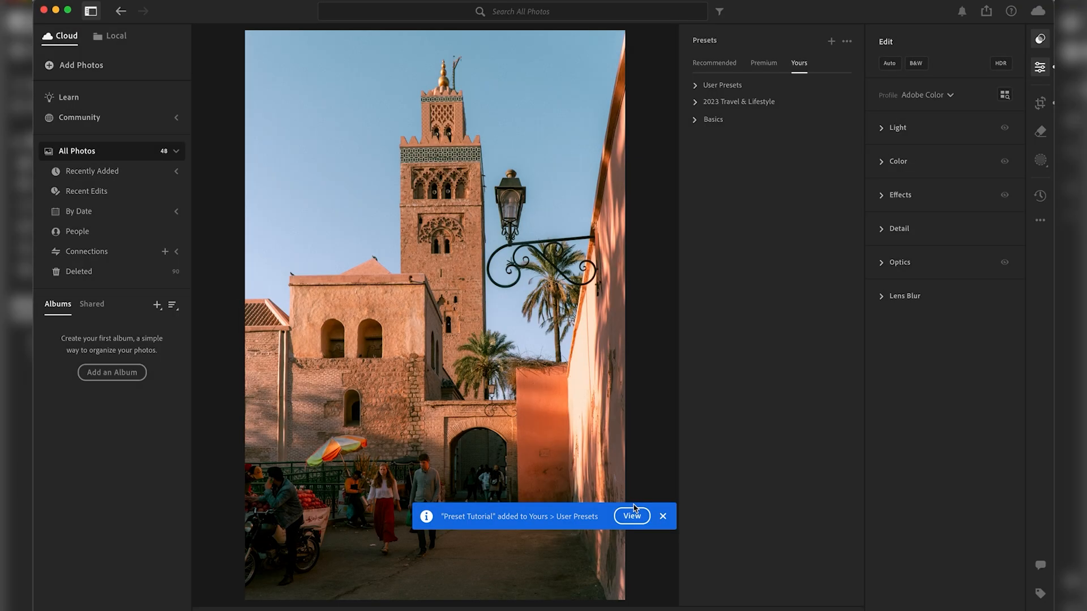
pyautogui.click(633, 514)
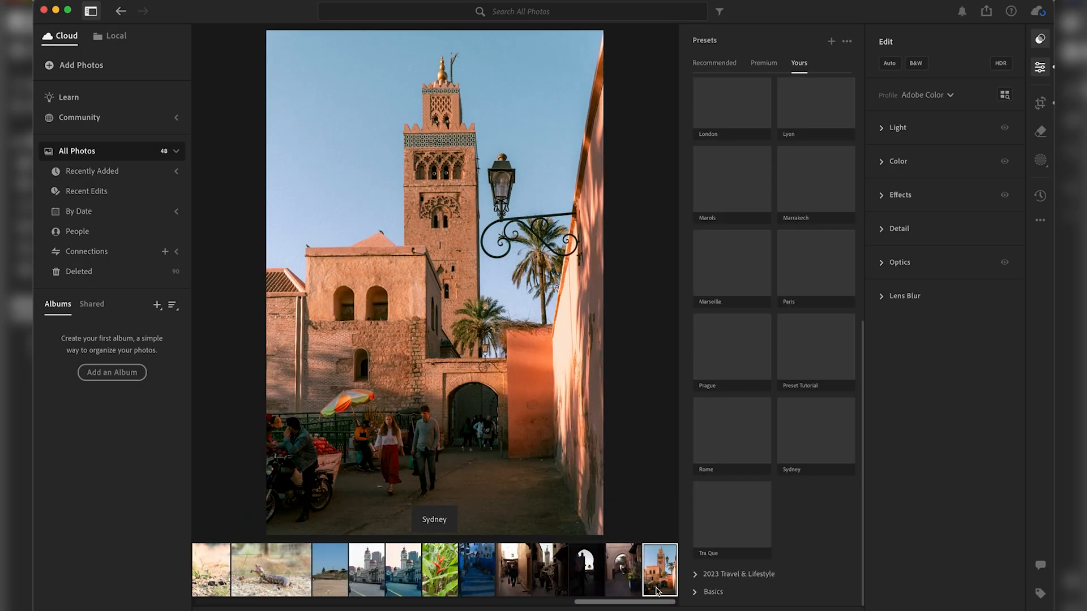
# - Open the archway alley photo and set Exposure +0.77, Contrast +18, Highlights -99, Shadows +67 and Blacks -14
pyautogui.click(624, 571)
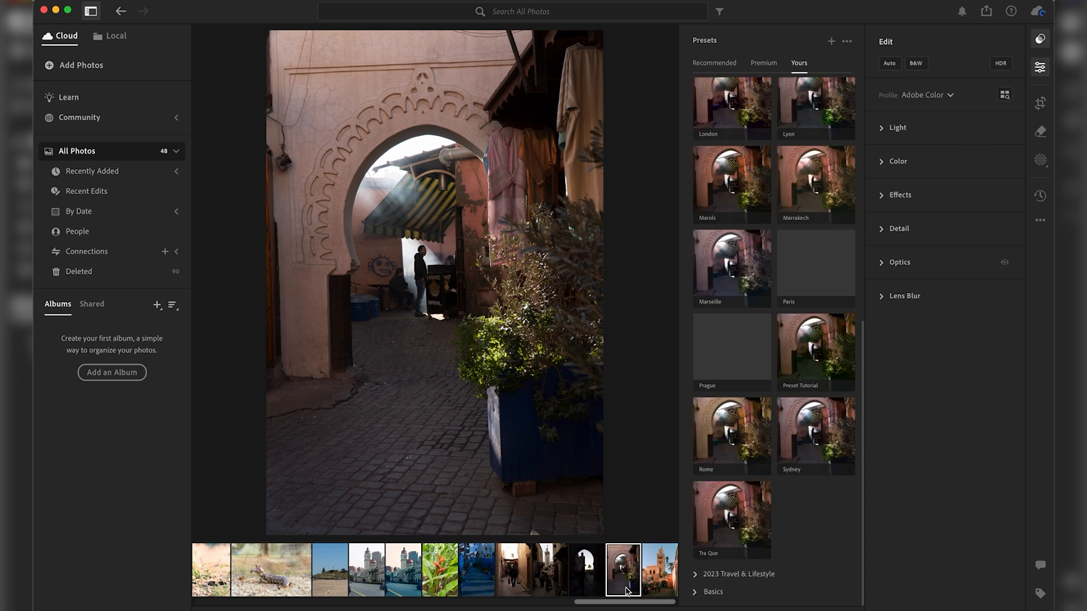
pyautogui.click(984, 131)
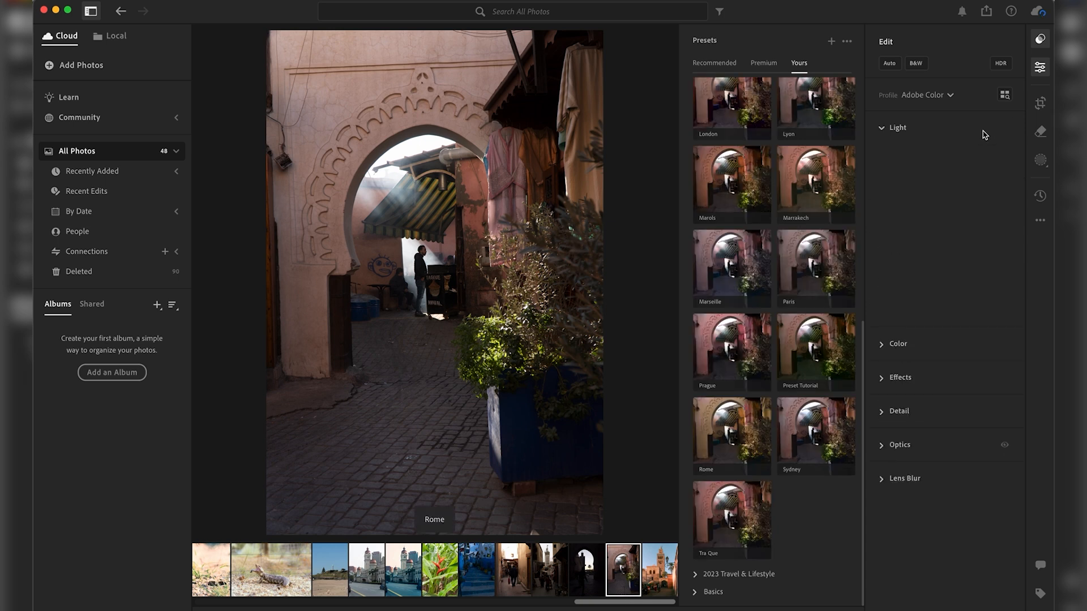
pyautogui.moveTo(946, 164); pyautogui.dragTo(957, 164)
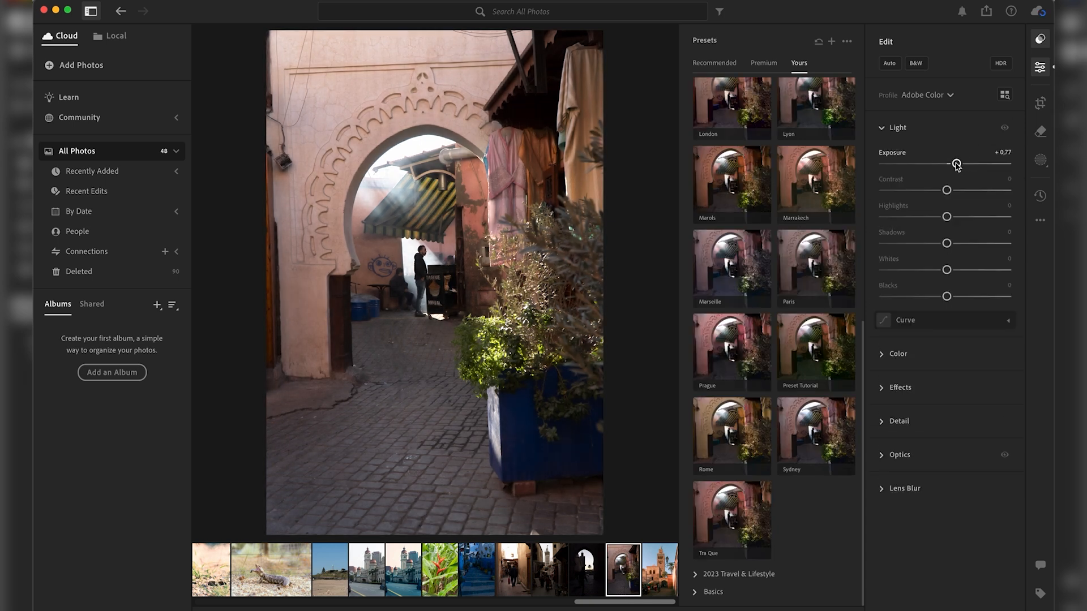
pyautogui.moveTo(946, 217); pyautogui.dragTo(884, 219)
pyautogui.moveTo(949, 190)
pyautogui.mouseDown()
pyautogui.moveTo(970, 189)
pyautogui.moveTo(958, 189)
pyautogui.mouseUp()
pyautogui.moveTo(946, 244); pyautogui.dragTo(989, 243)
pyautogui.moveTo(946, 296); pyautogui.dragTo(937, 297)
# - Correct the archway photo's perspective with Upright set to Auto
pyautogui.click(1040, 102)
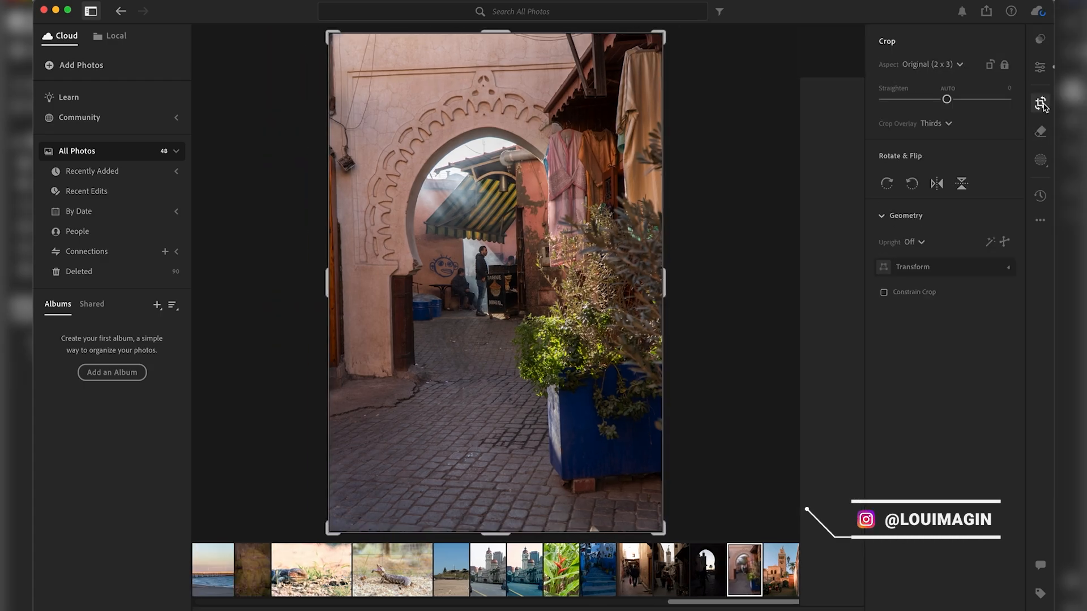
pyautogui.click(917, 242)
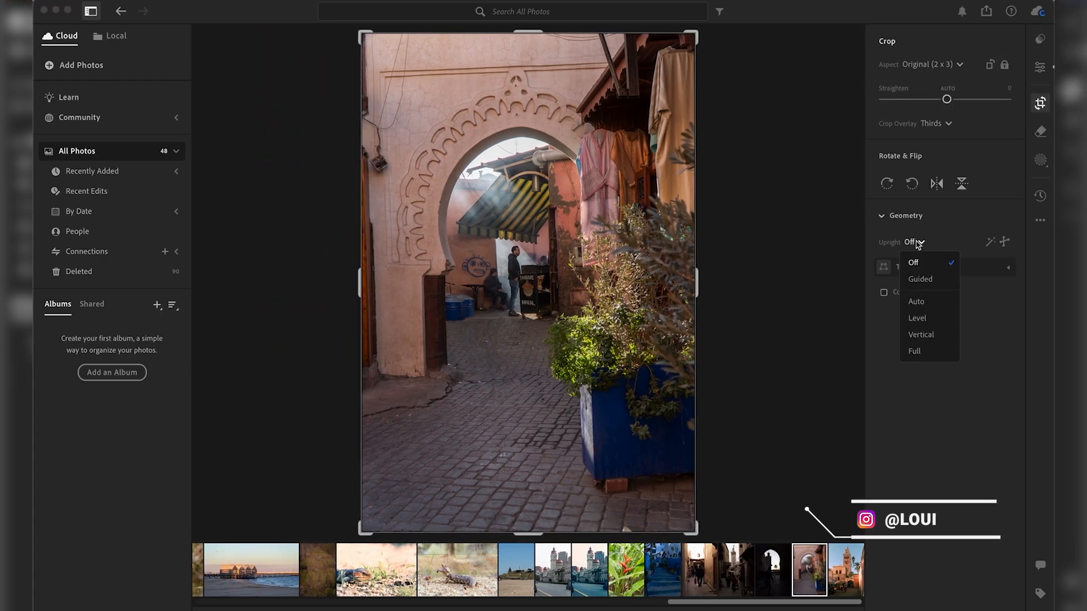
pyautogui.click(918, 302)
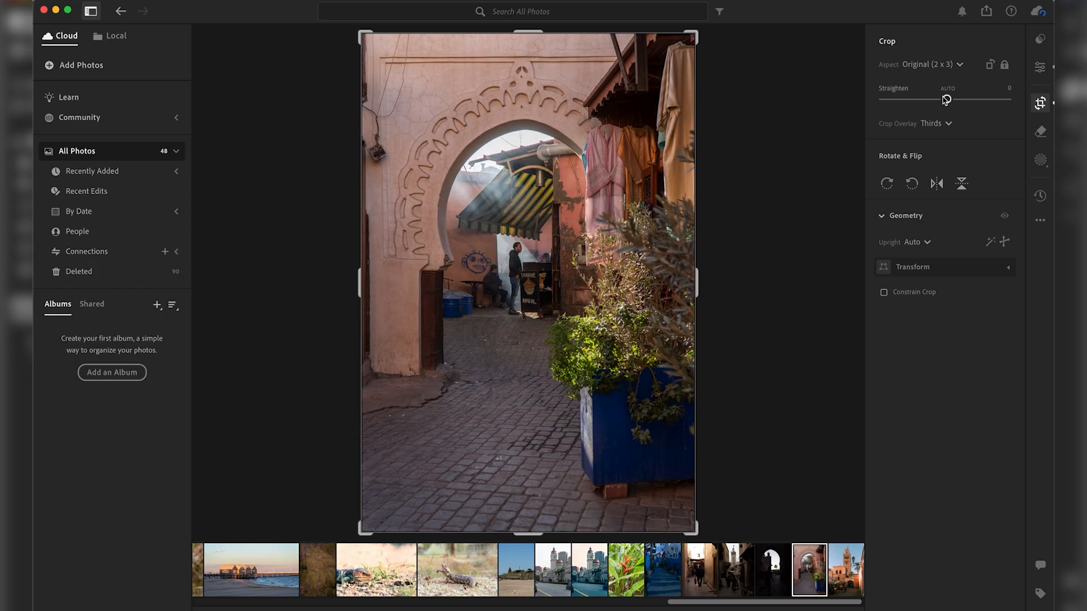
# - Crop the archway photo to 4 x 5, favouring its upper part, and tighten the crop slightly
pyautogui.click(958, 65)
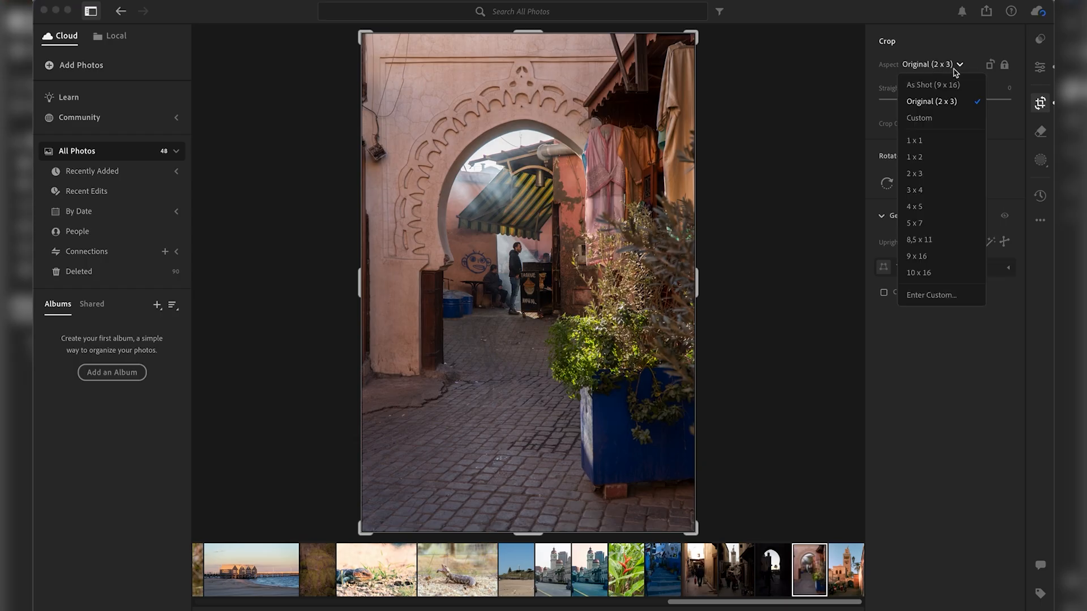
pyautogui.click(929, 207)
pyautogui.moveTo(580, 236); pyautogui.dragTo(580, 261)
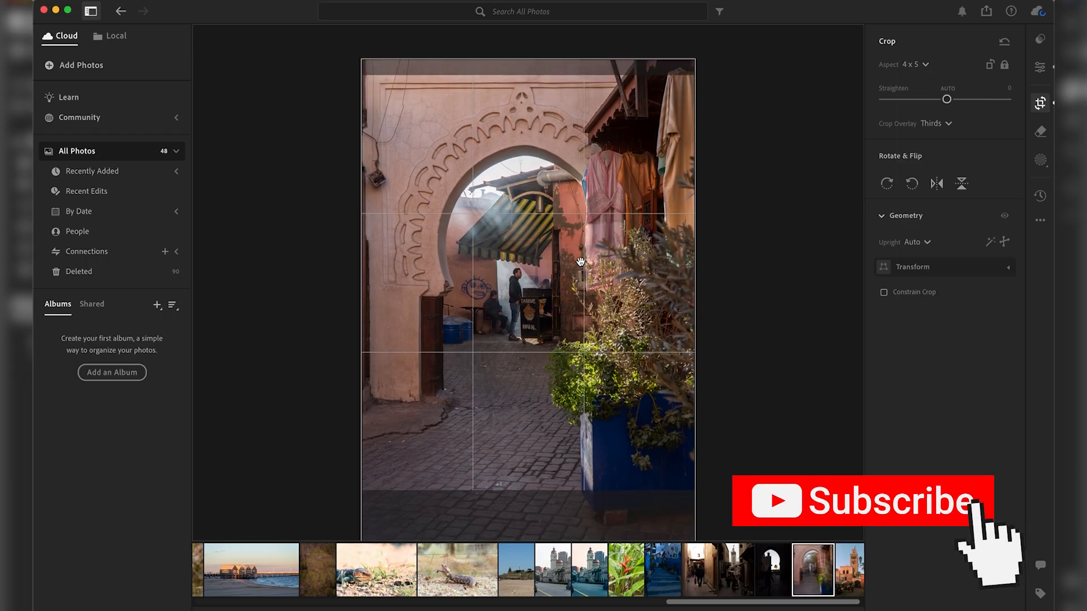
pyautogui.press('Return')
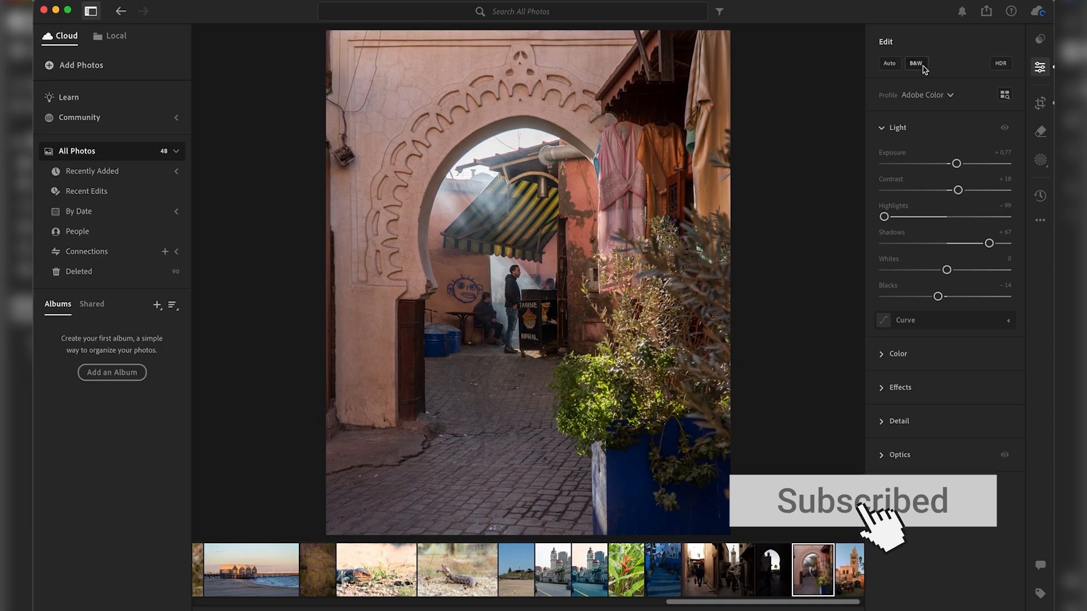
pyautogui.click(1040, 104)
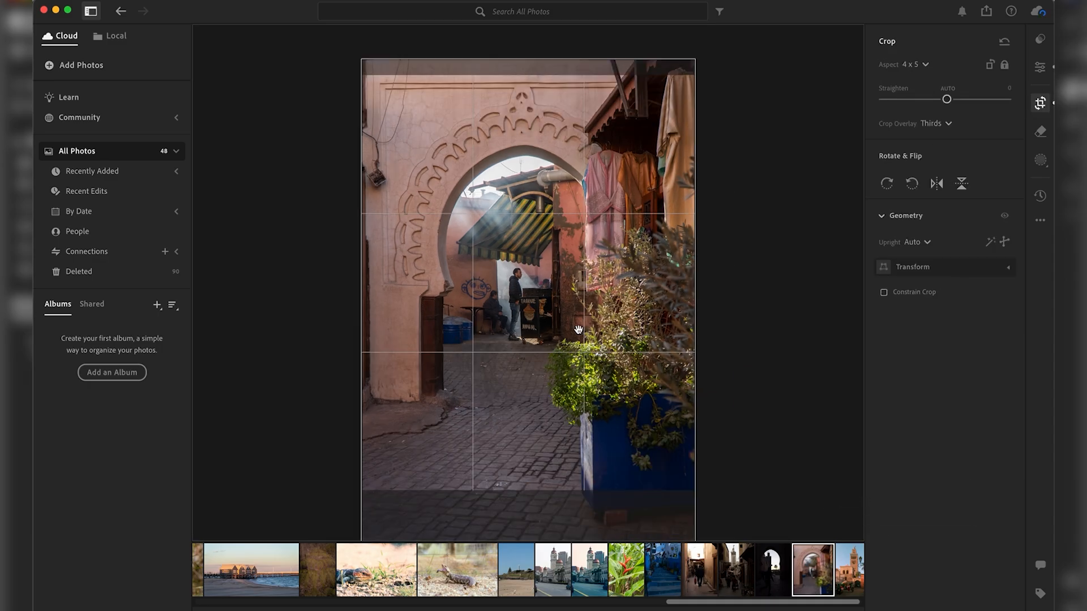
pyautogui.moveTo(366, 492); pyautogui.dragTo(369, 486)
pyautogui.press('e')
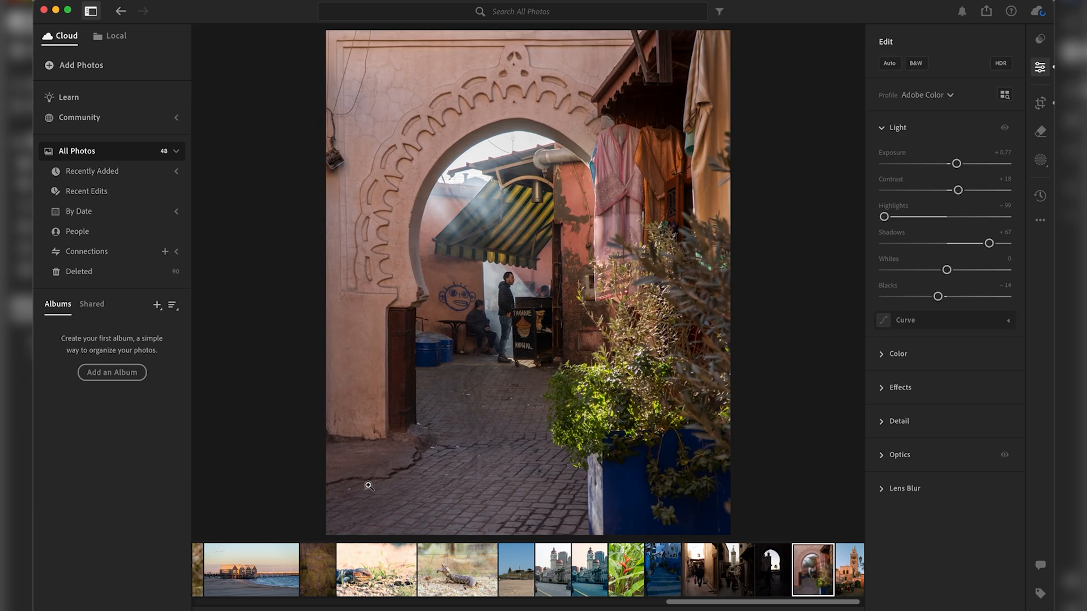
# - Browse and preview the user presets on the archway photo, and apply Preset Tutorial
pyautogui.click(1039, 42)
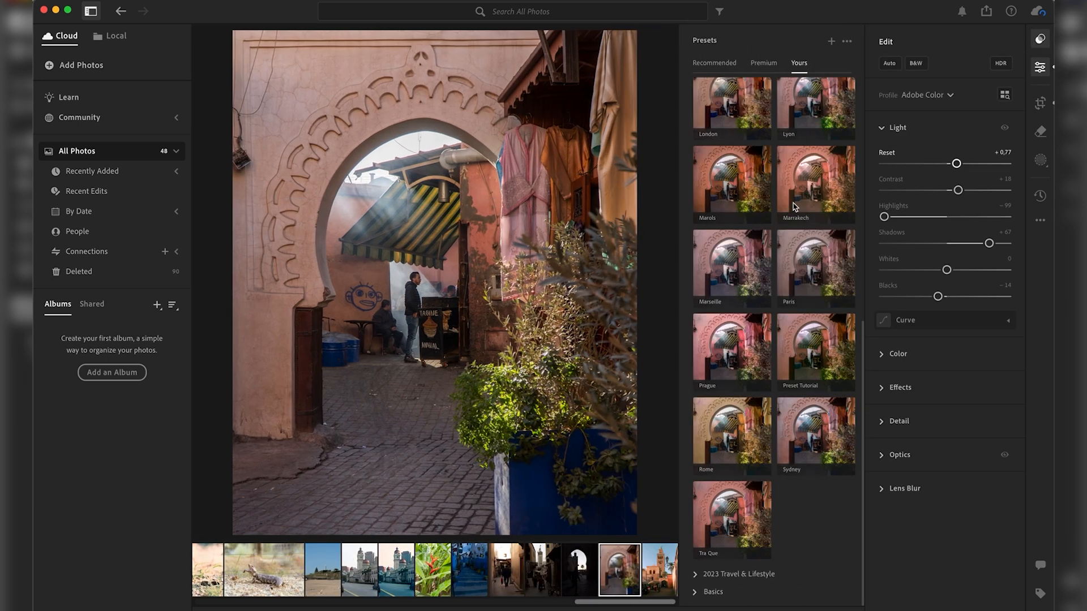
pyautogui.click(765, 213)
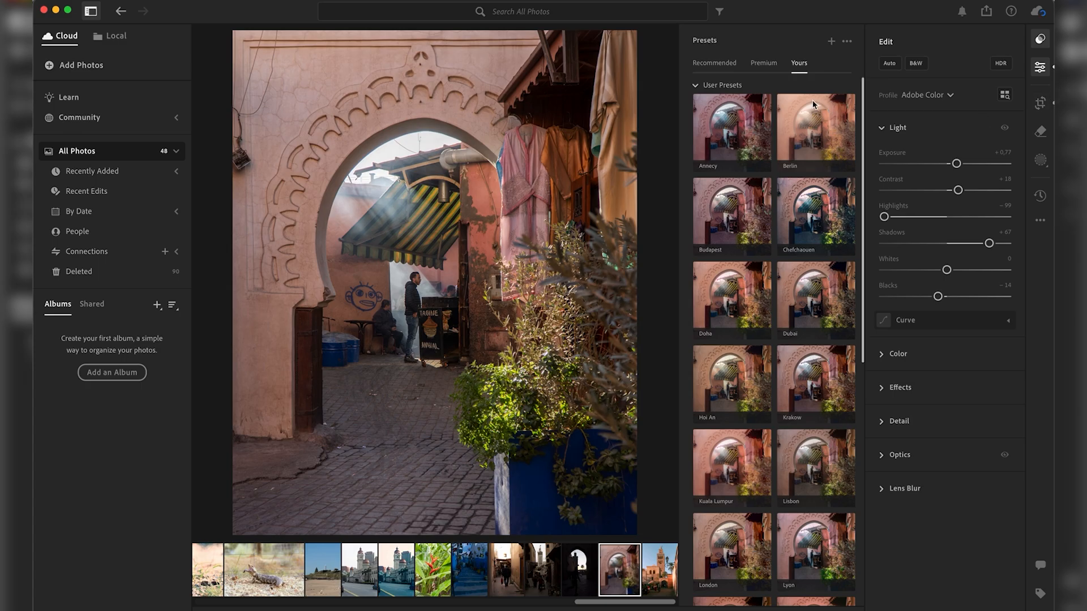
pyautogui.click(712, 67)
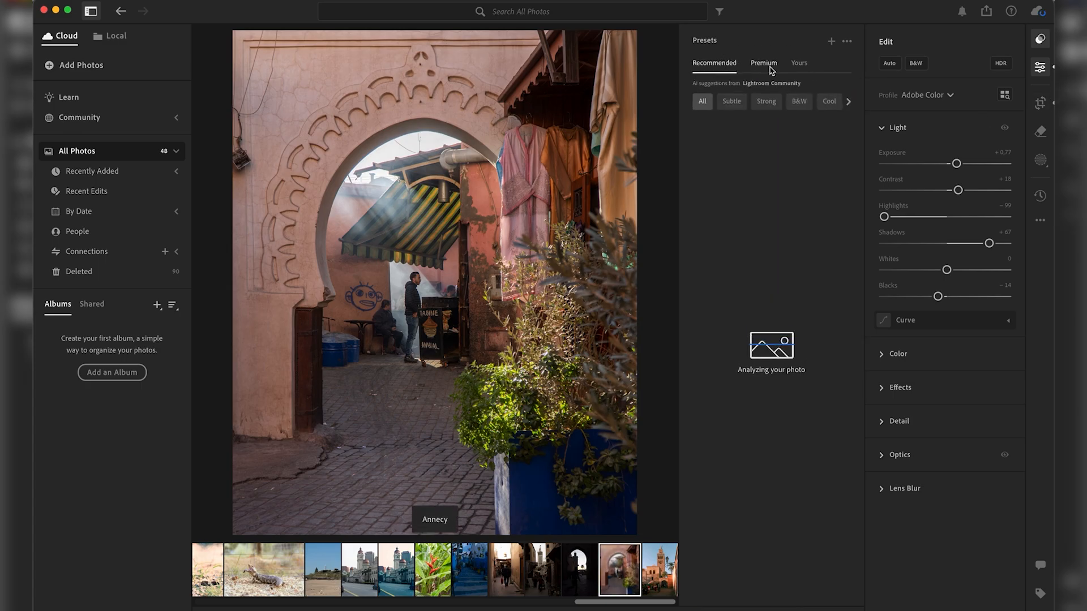
pyautogui.click(805, 65)
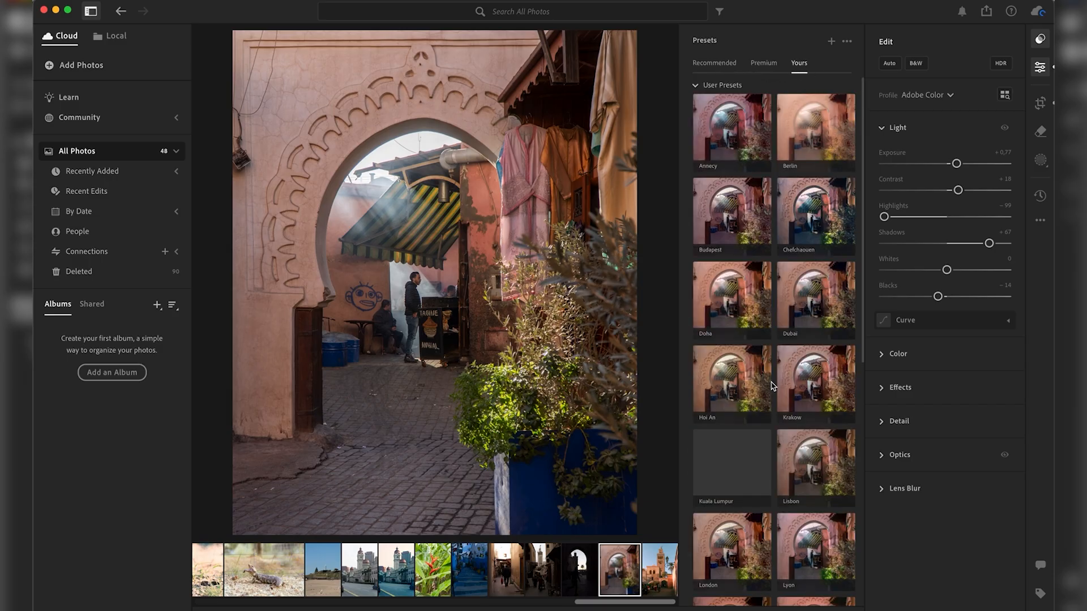
pyautogui.scroll(-5, 780, 317)
pyautogui.moveTo(864, 283); pyautogui.dragTo(852, 398)
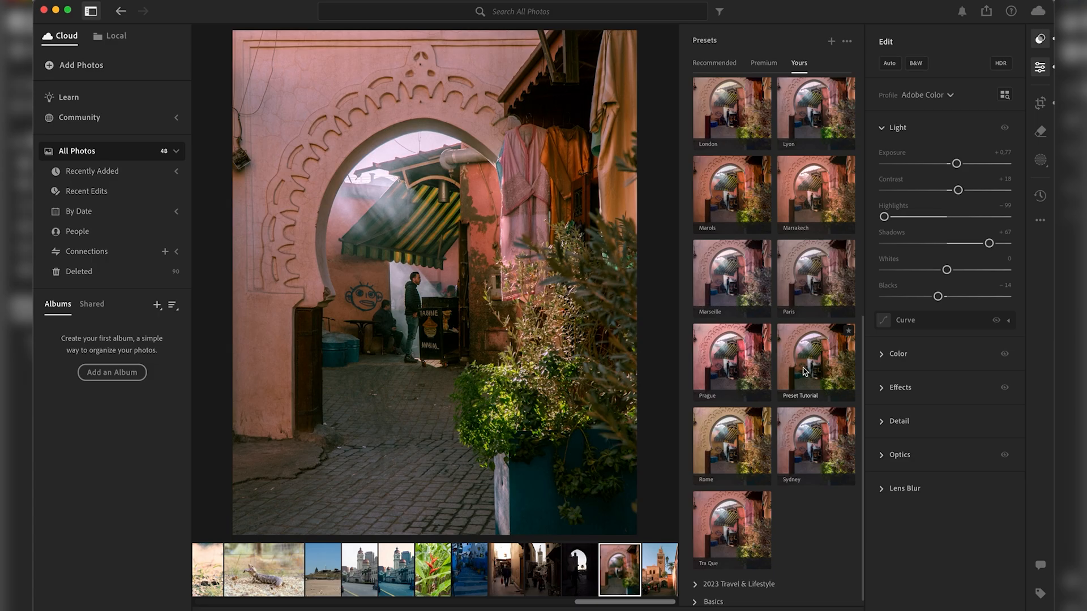
pyautogui.click(750, 359)
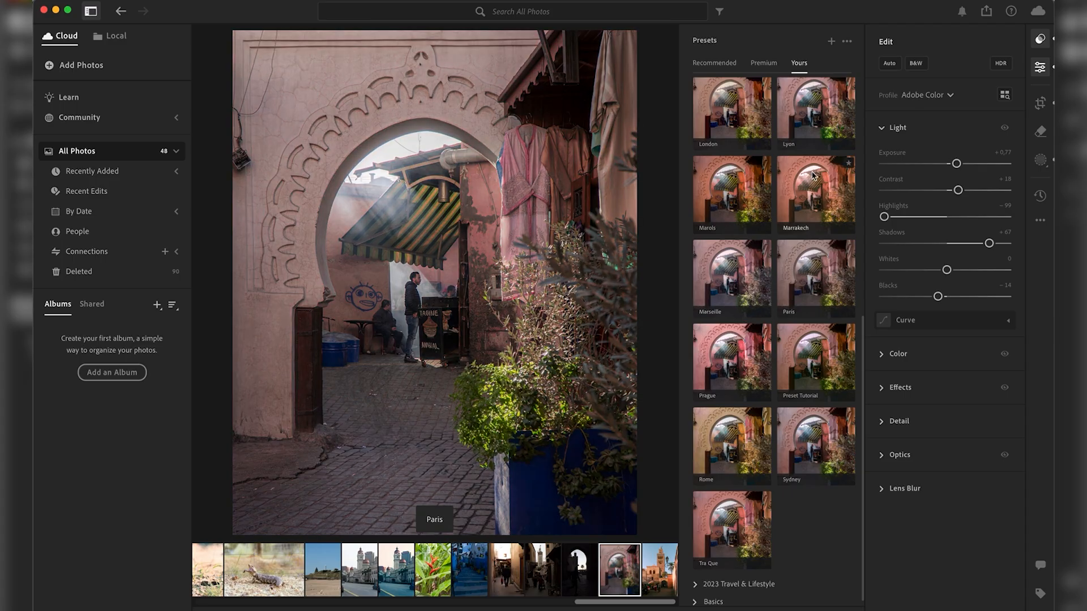
pyautogui.click(719, 182)
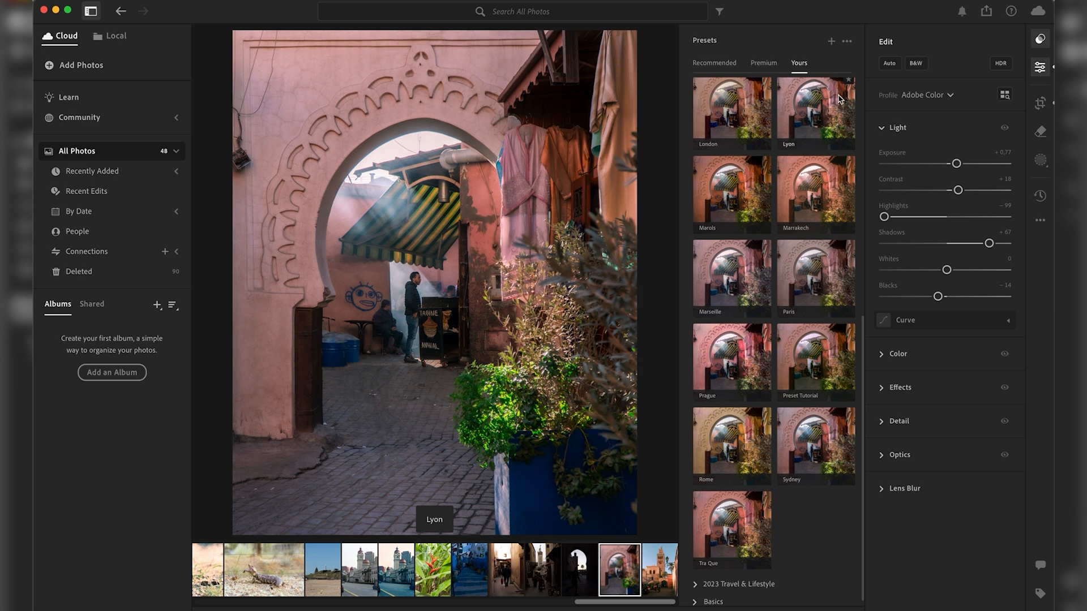
pyautogui.click(807, 372)
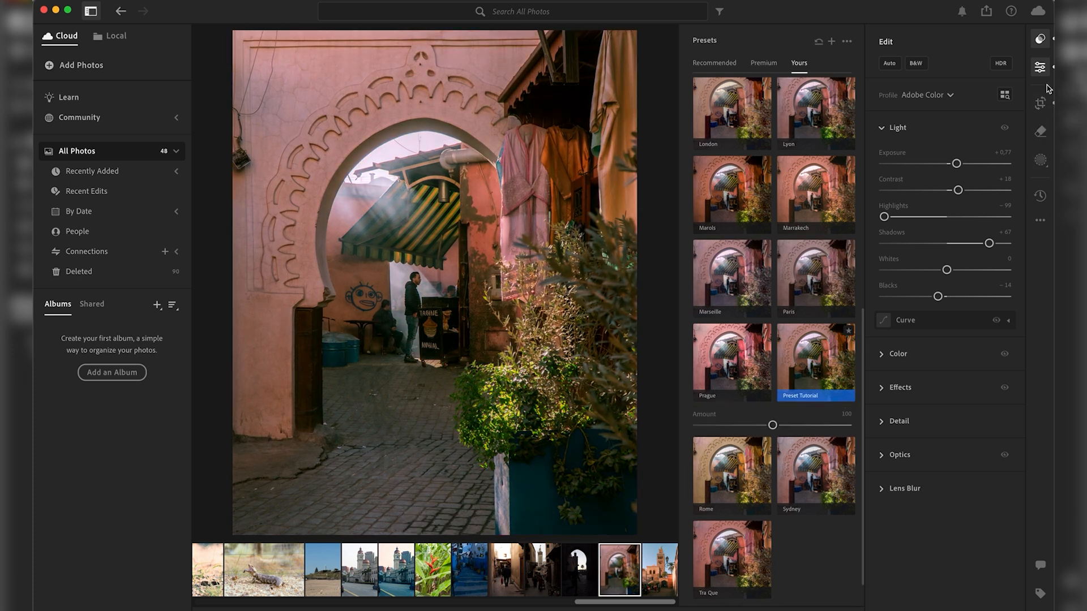
# - Collapse the Light adjustments and open the Color Mixer settings for the archway photo
pyautogui.click(893, 129)
pyautogui.click(895, 160)
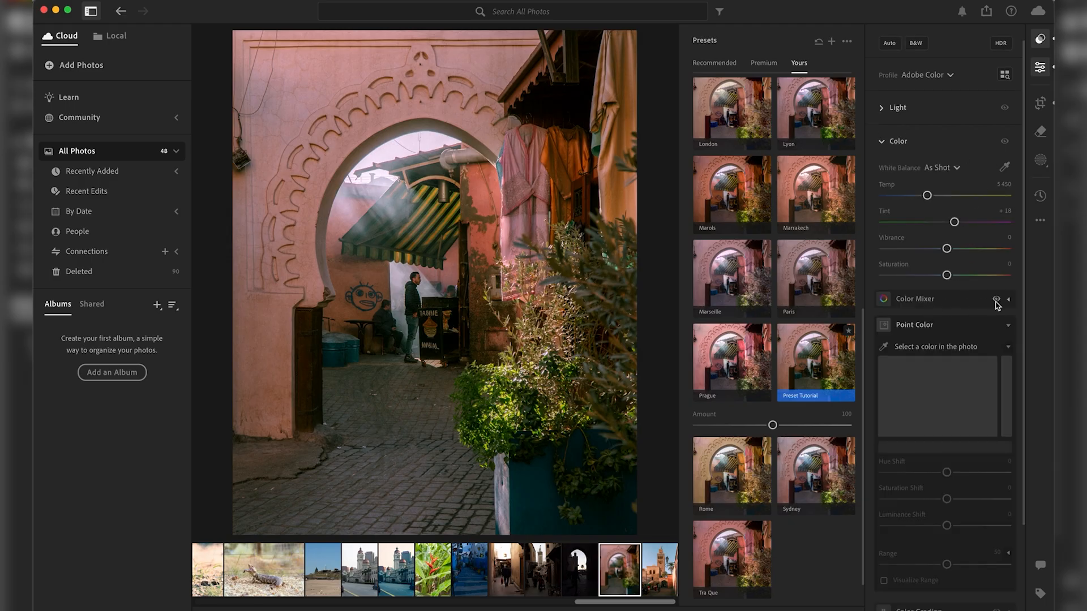
pyautogui.click(1006, 302)
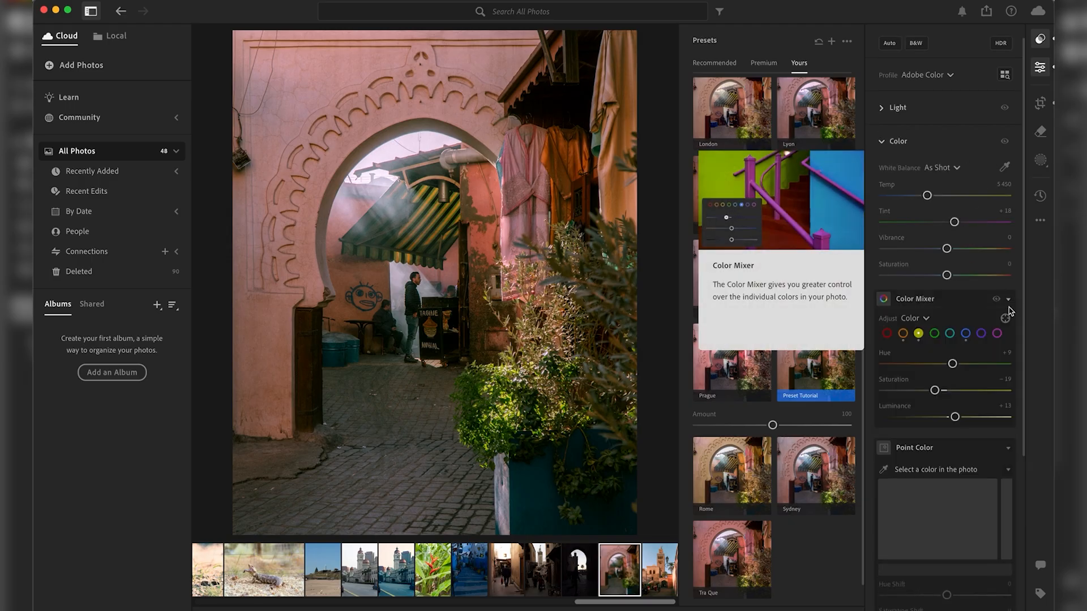